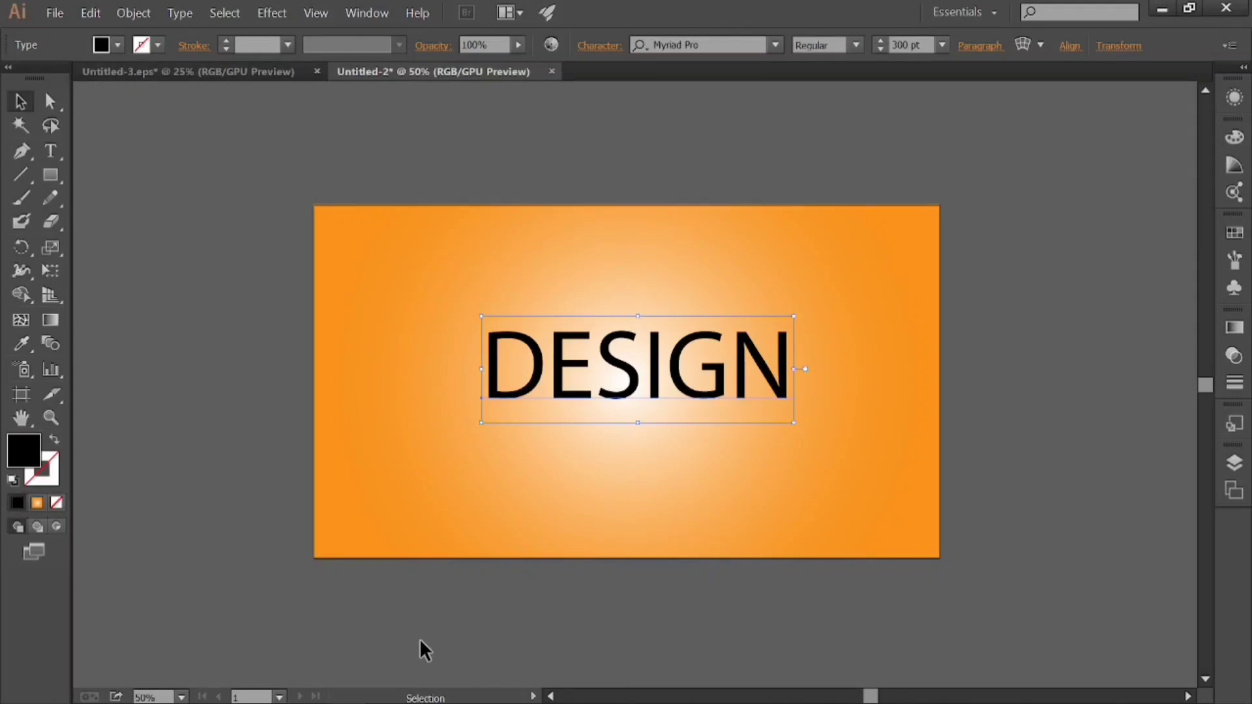
Enlarge the DESIGN text proportionally about its centre to about 404 pt and keep it selected.
{"action": "left_click_drag", "start_coordinate": [794, 424], "coordinate": [849, 461]}
{"action": "left_click", "coordinate": [1032, 445]}
{"action": "left_click", "coordinate": [627, 398]}
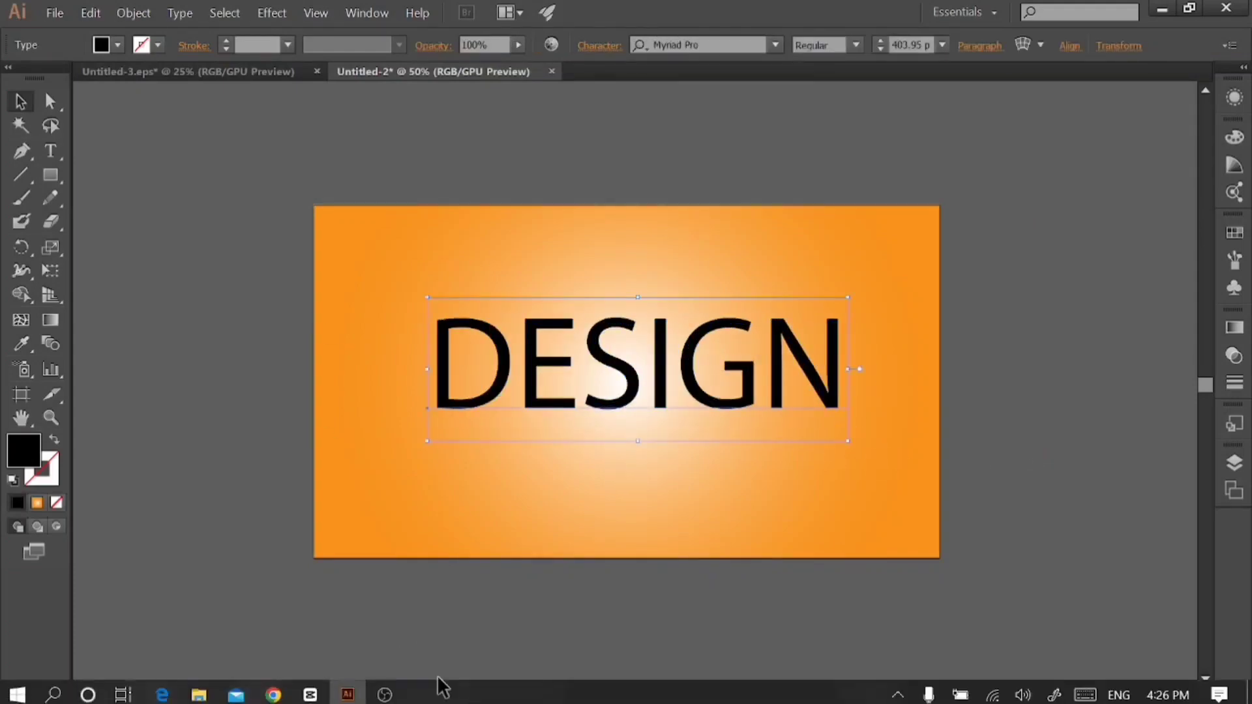
Switch to Chrome and open a new browser tab.
{"action": "left_click", "coordinate": [274, 698]}
{"action": "left_click", "coordinate": [587, 15]}
{"action": "left_click", "coordinate": [469, 53]}
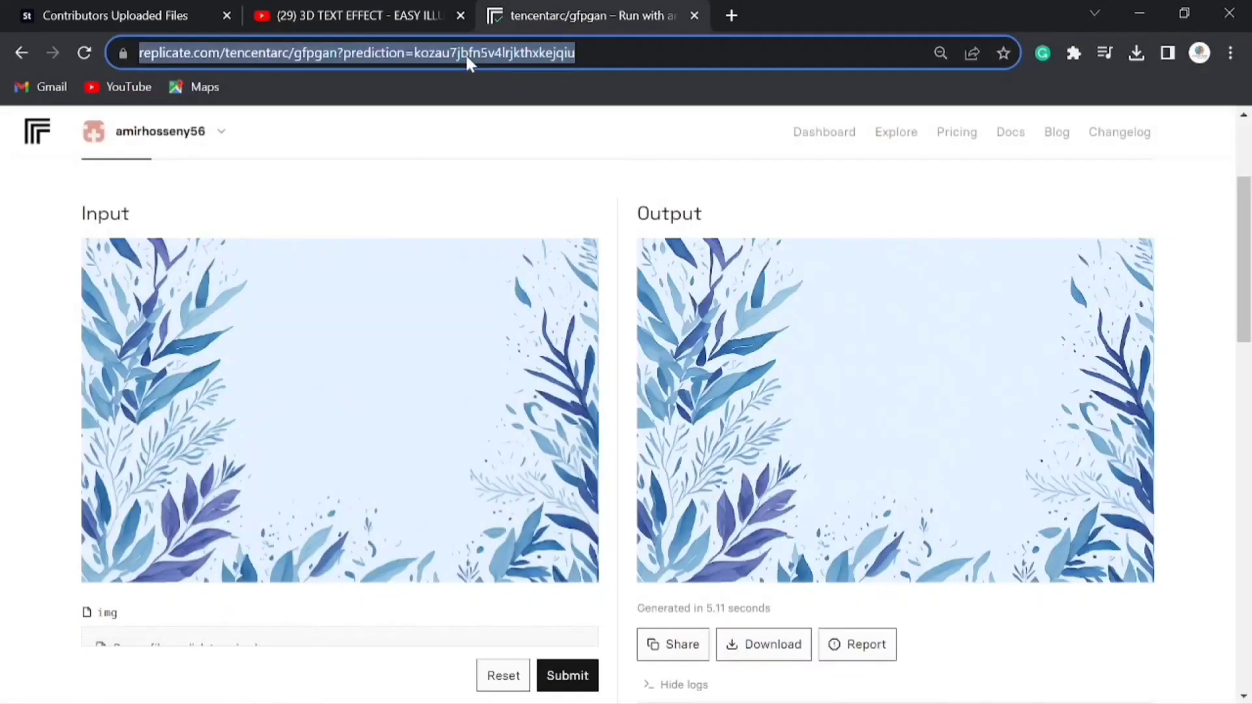
{"action": "left_click", "coordinate": [731, 15]}
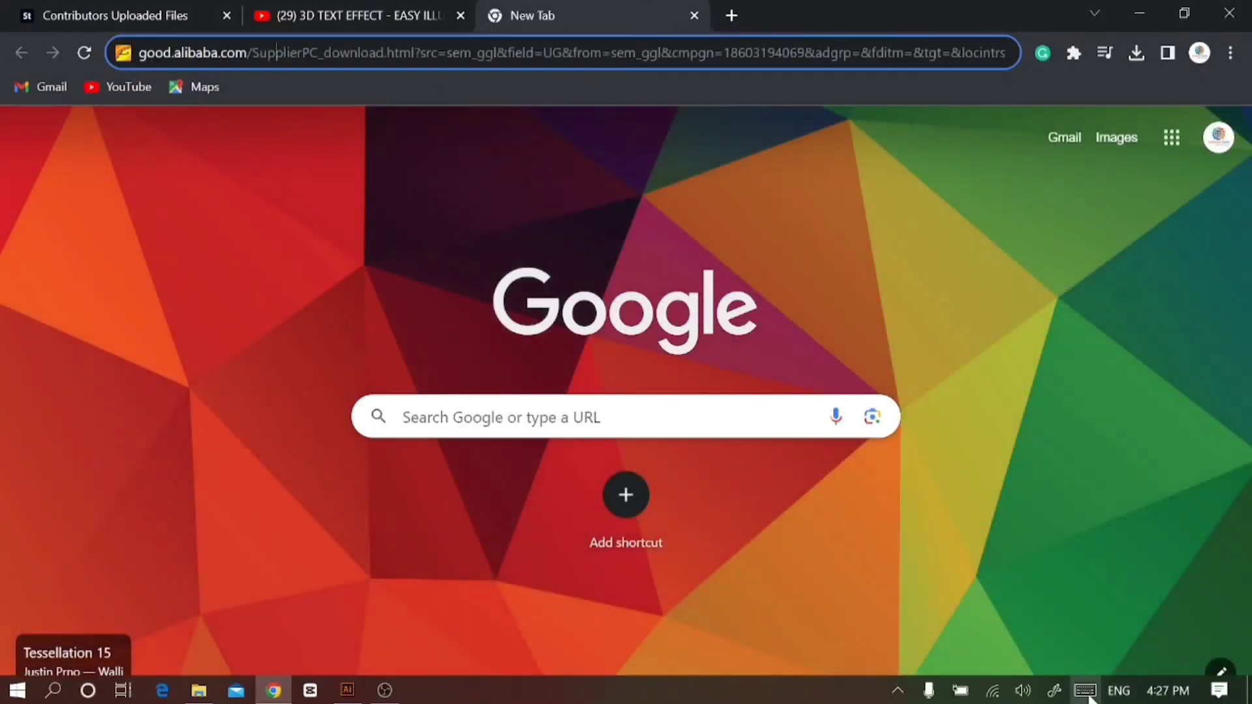
Search Google for "good summer font" using the on-screen keyboard and the search suggestions.
{"action": "left_click", "coordinate": [1087, 692]}
{"action": "left_click", "coordinate": [581, 51]}
{"action": "left_click", "coordinate": [536, 548]}
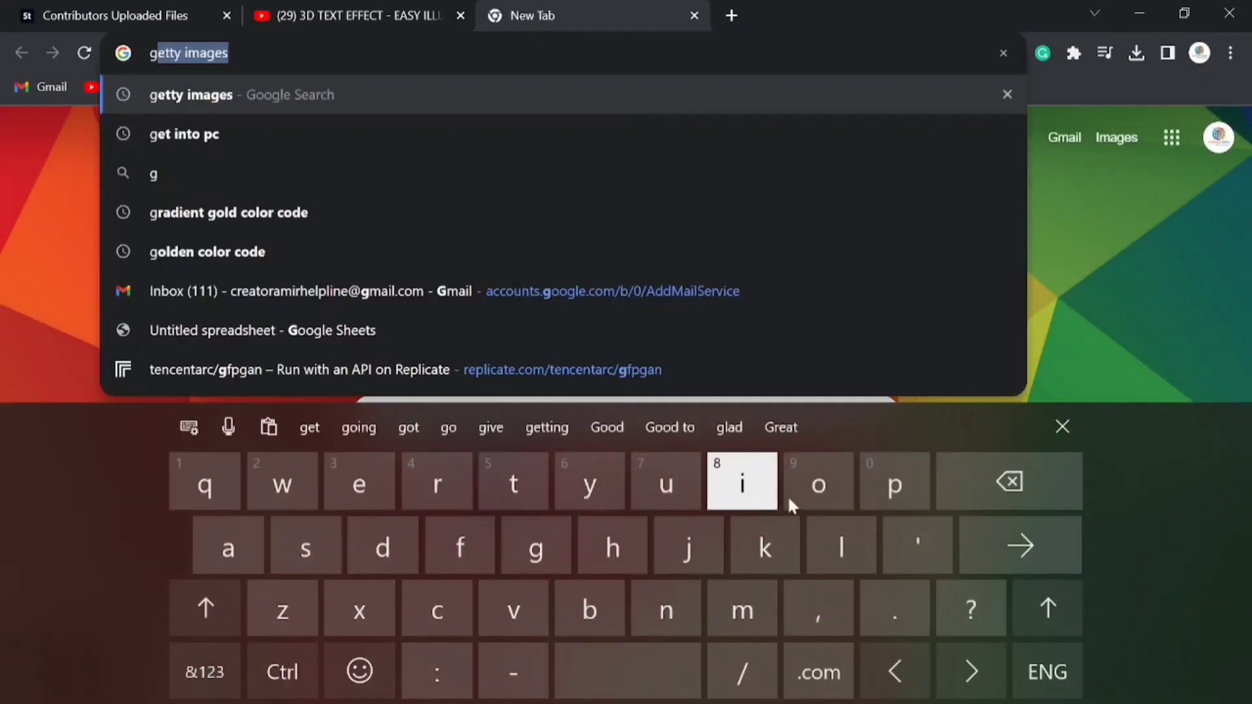
{"action": "left_click", "coordinate": [818, 484]}
{"action": "left_click", "coordinate": [819, 485]}
{"action": "left_click", "coordinate": [383, 548]}
{"action": "left_click", "coordinate": [578, 684]}
{"action": "left_click", "coordinate": [306, 550]}
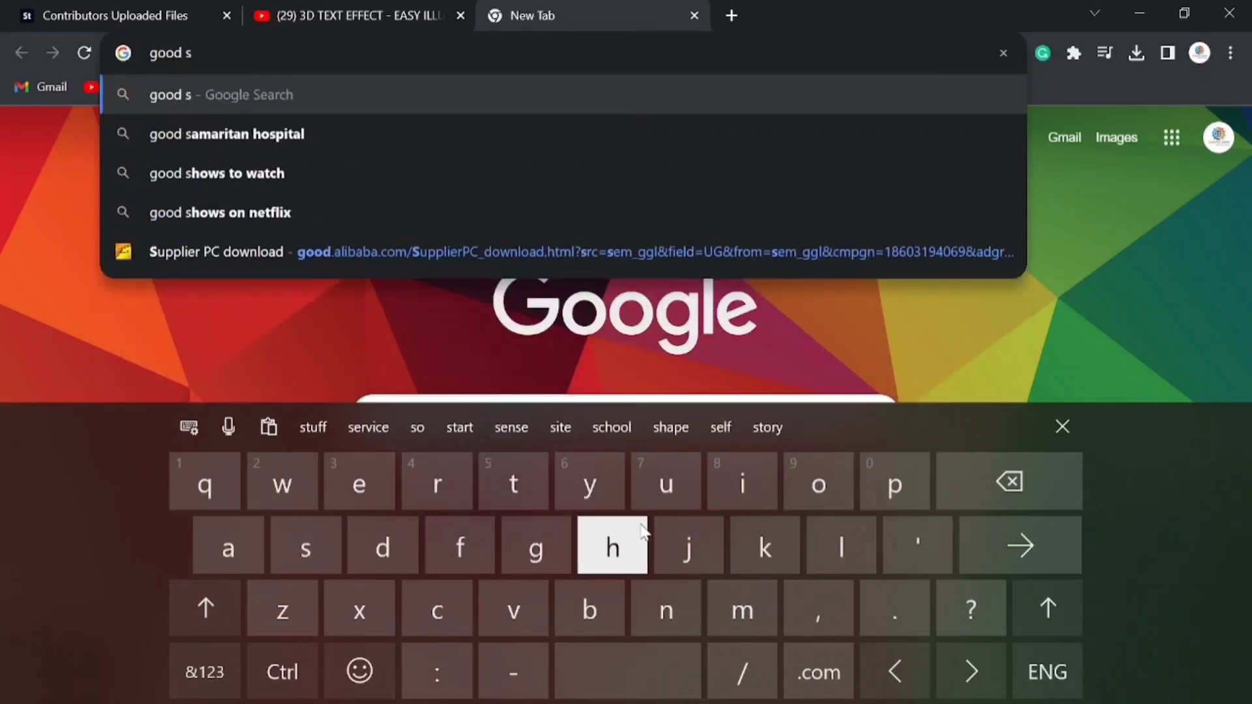
{"action": "left_click", "coordinate": [668, 496]}
{"action": "left_click", "coordinate": [419, 183]}
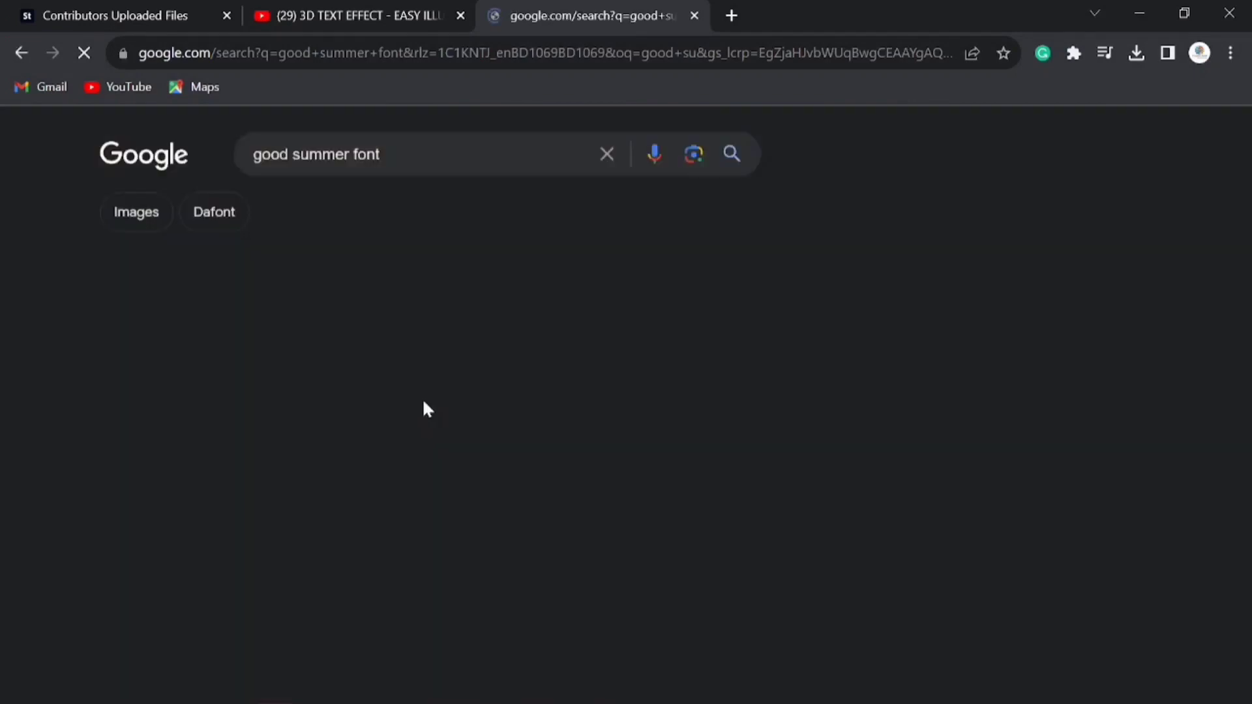
Open the second Good Summer Font result on Dafont and download the font.
{"action": "left_click", "coordinate": [221, 364]}
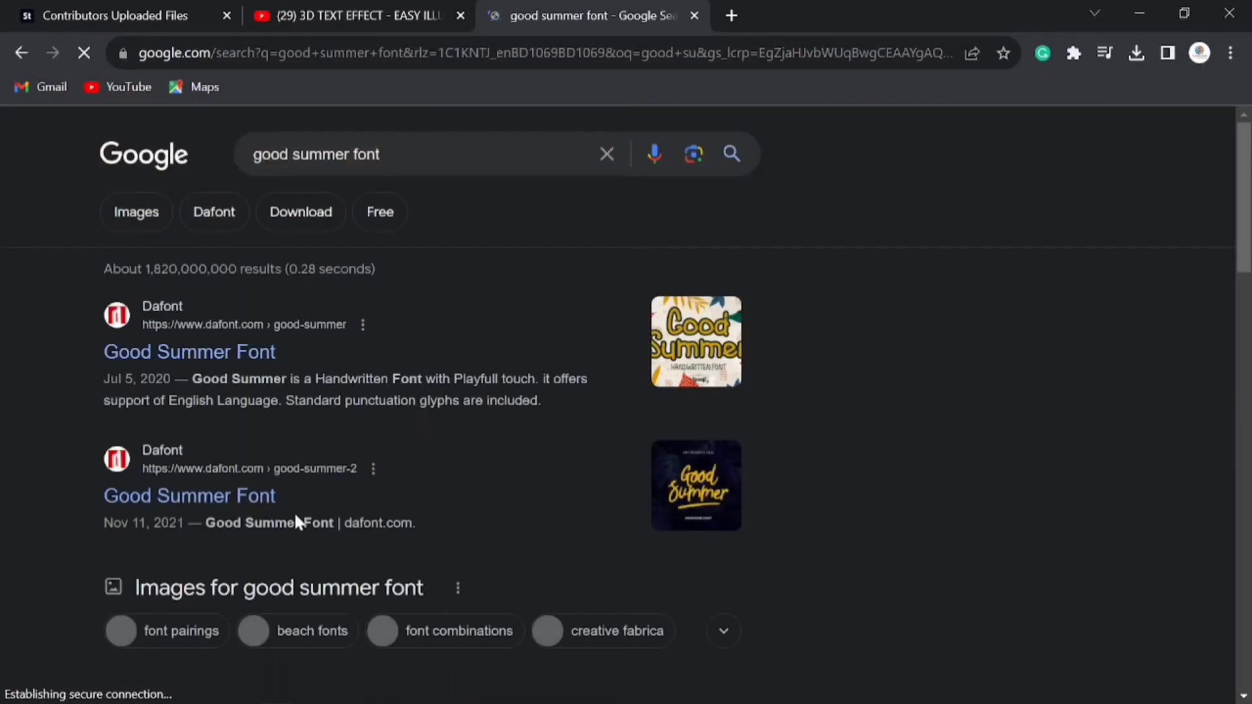
{"action": "left_click", "coordinate": [232, 509]}
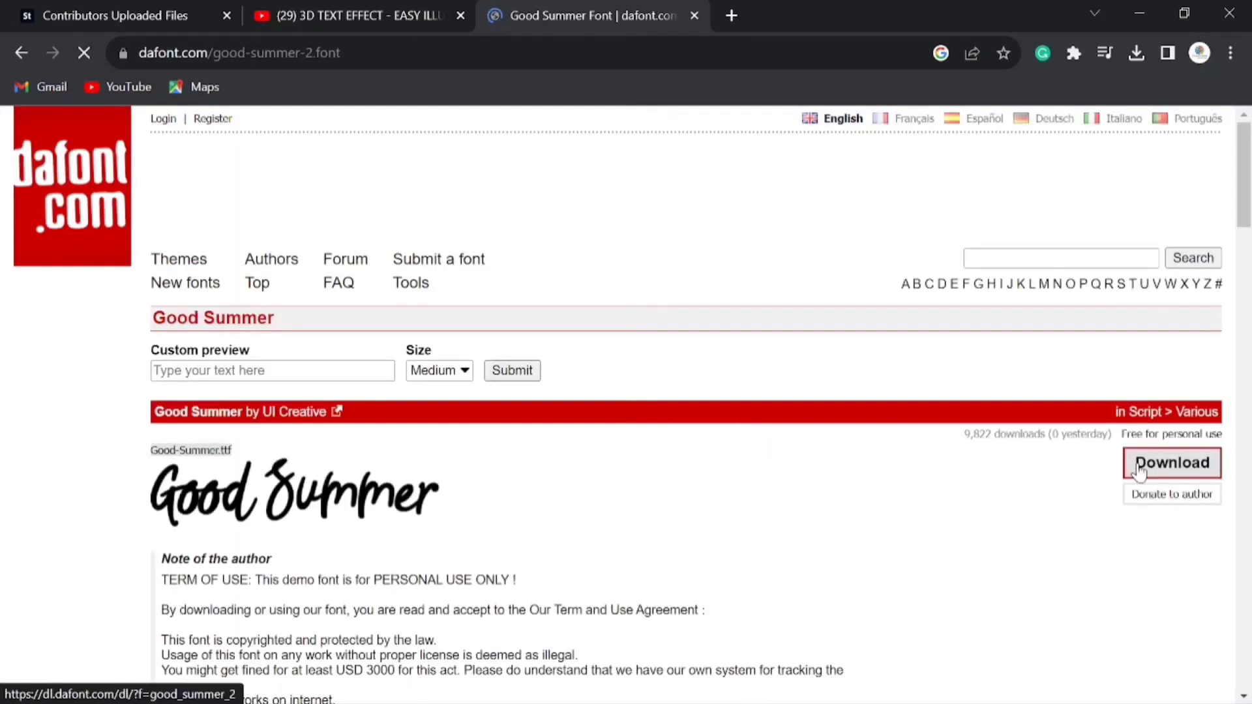
{"action": "left_click", "coordinate": [1138, 471]}
Locate the downloaded good_summer_2 archive in its folder, install the Good Summer font from it, and close the font preview and archive.
{"action": "left_click", "coordinate": [1137, 53]}
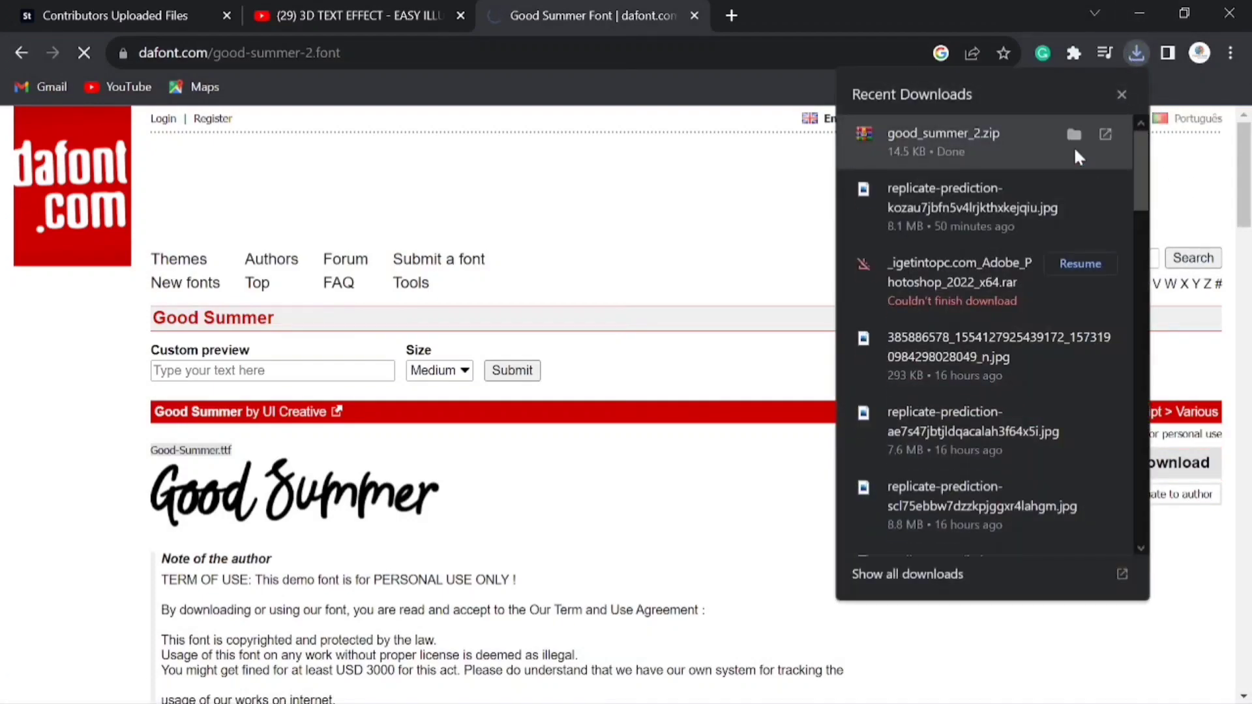
{"action": "left_click", "coordinate": [1074, 134]}
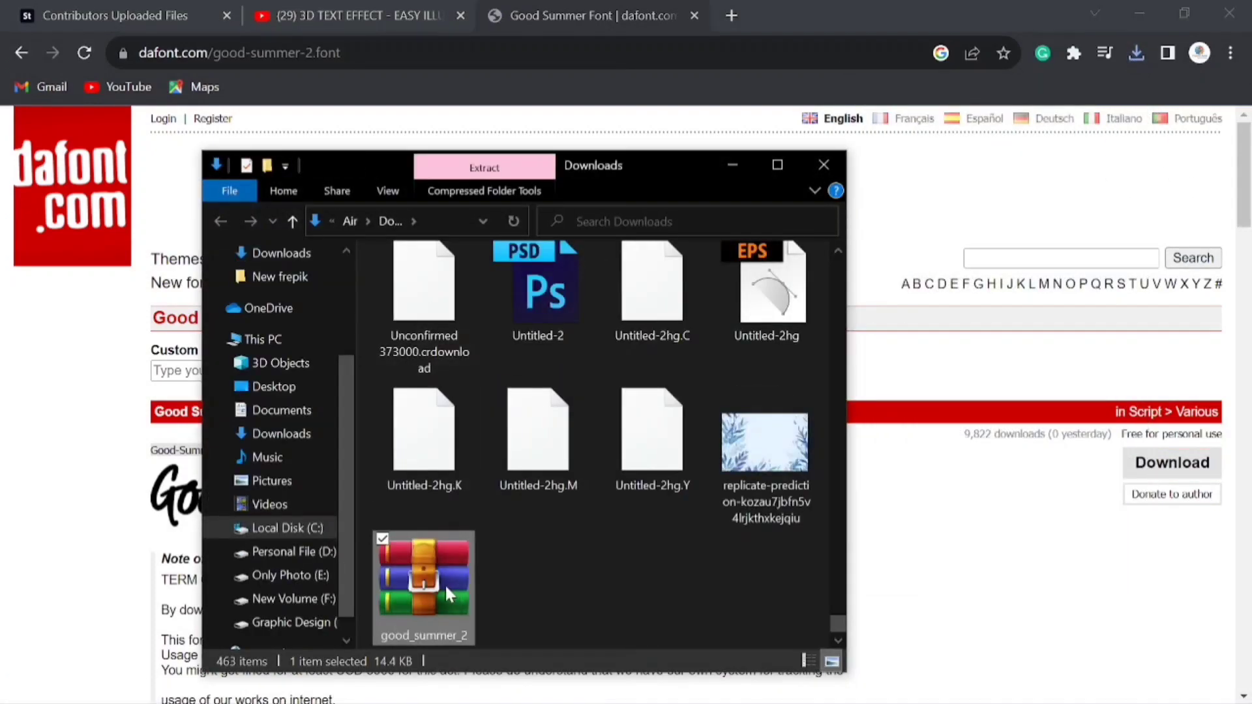
{"action": "double_click", "coordinate": [445, 585]}
{"action": "double_click", "coordinate": [246, 209]}
{"action": "left_click", "coordinate": [218, 177]}
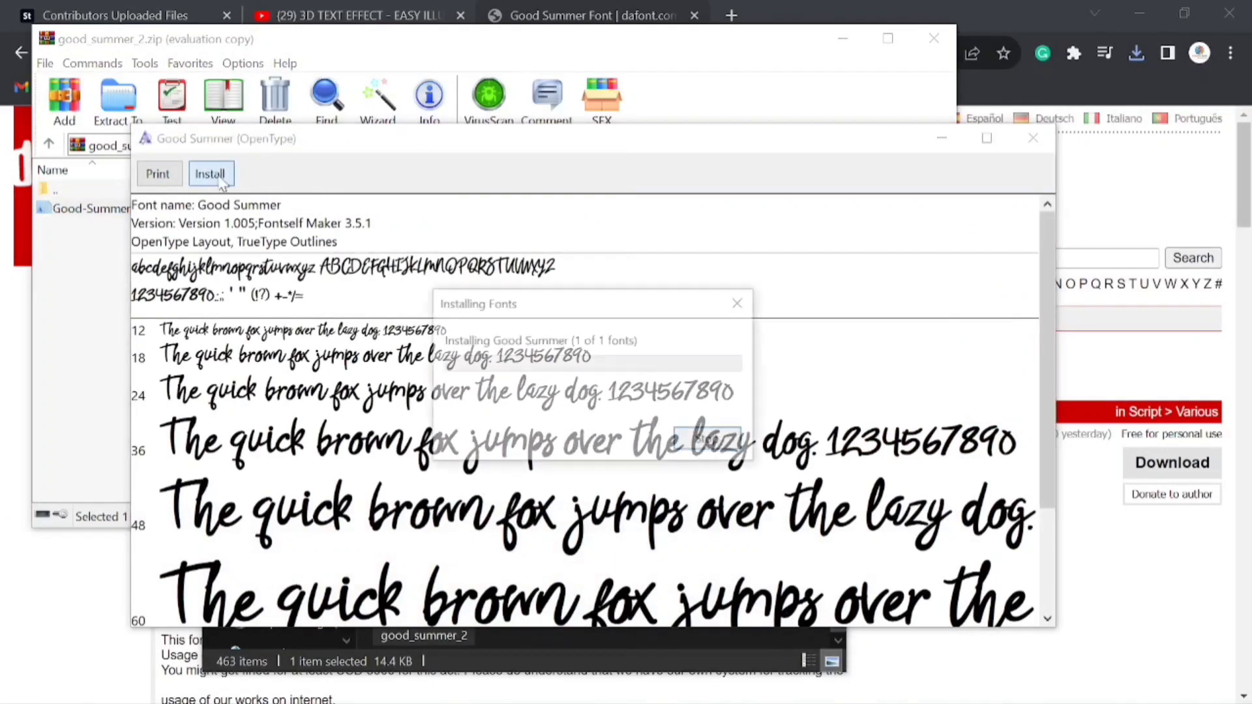
{"action": "left_click", "coordinate": [1037, 139]}
{"action": "left_click", "coordinate": [935, 38]}
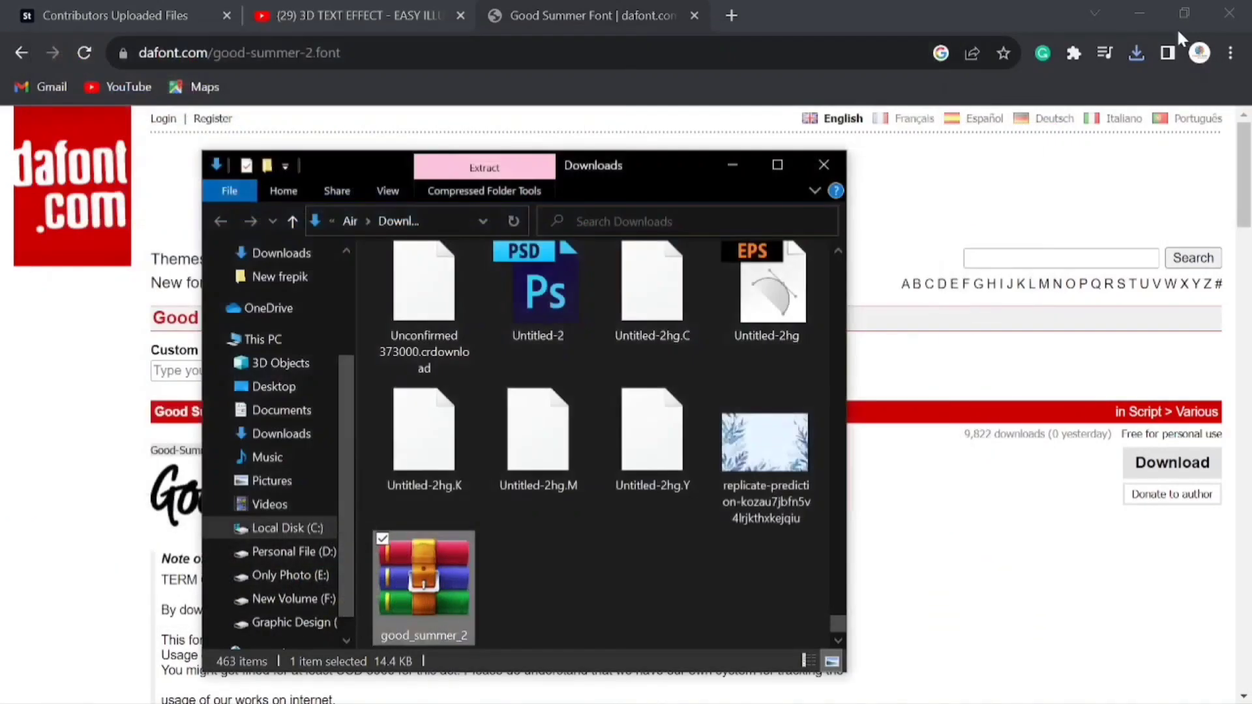
Minimise the browser and folder windows to return to Illustrator, and change the DESIGN text's font to Good Summer.
{"action": "left_click", "coordinate": [1138, 14]}
{"action": "left_click", "coordinate": [733, 165]}
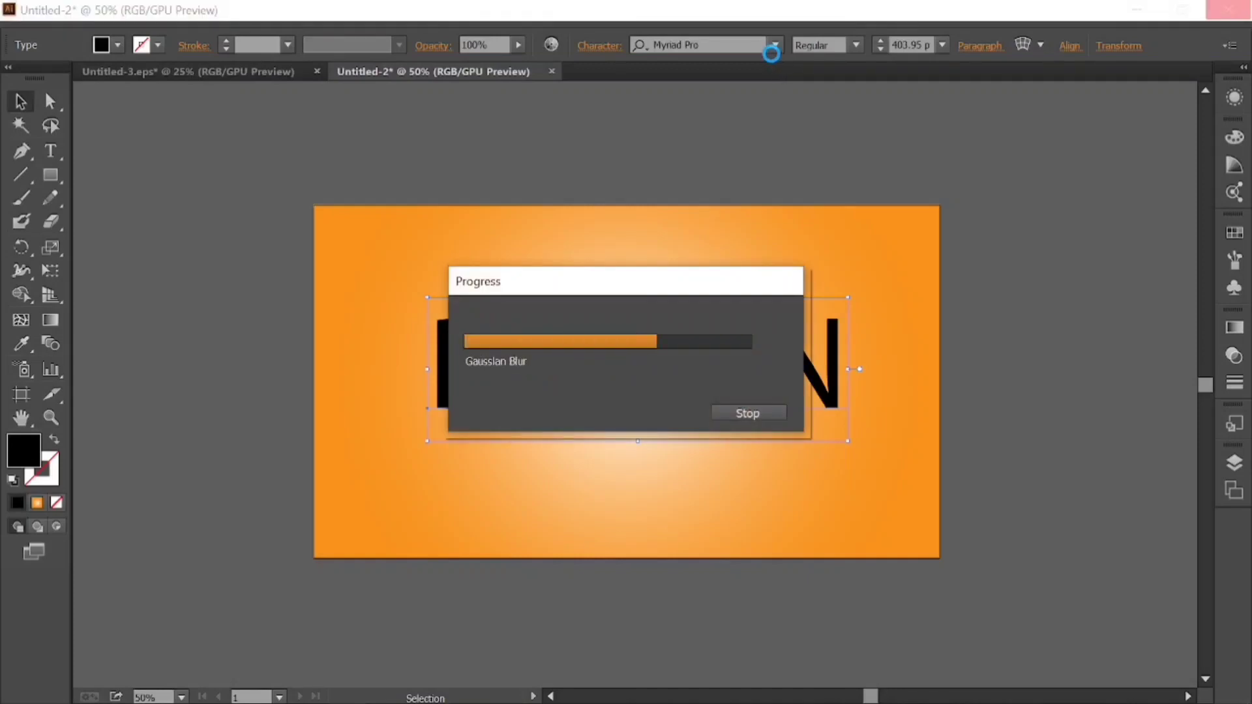
{"action": "left_click", "coordinate": [775, 44]}
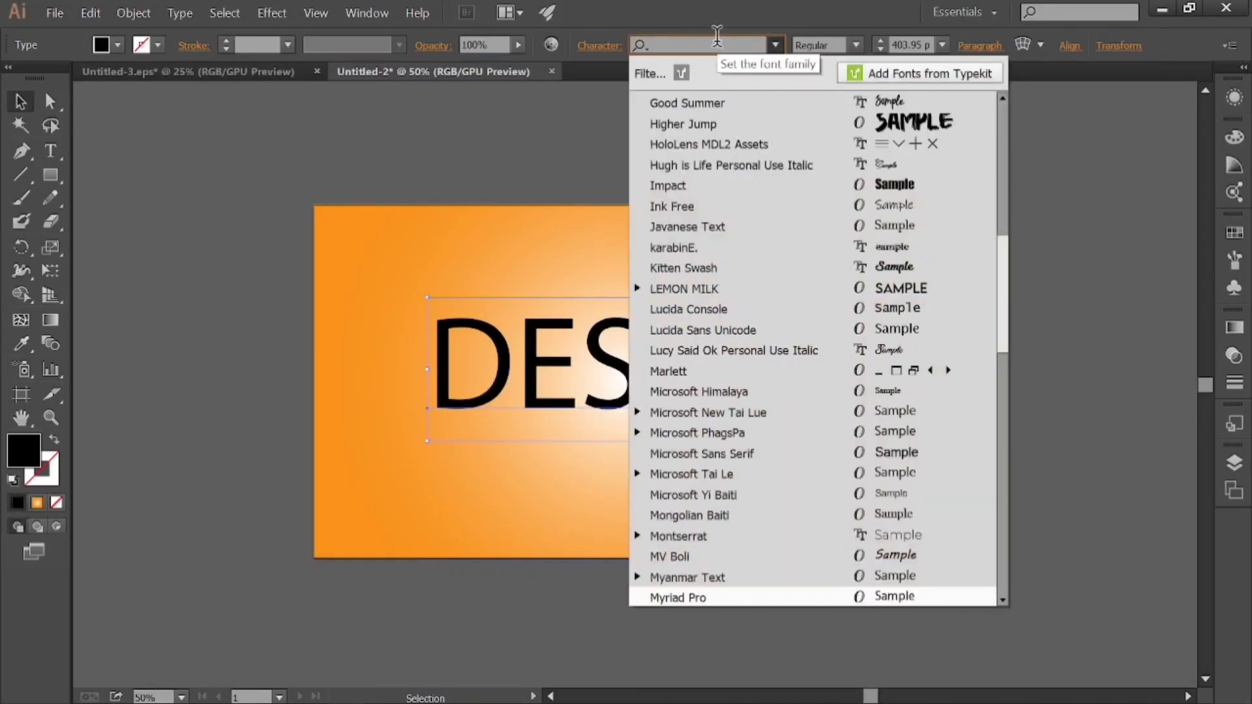
{"action": "left_click", "coordinate": [730, 104]}
Open the DESIGN text for editing and clear all of its letters.
{"action": "double_click", "coordinate": [772, 349]}
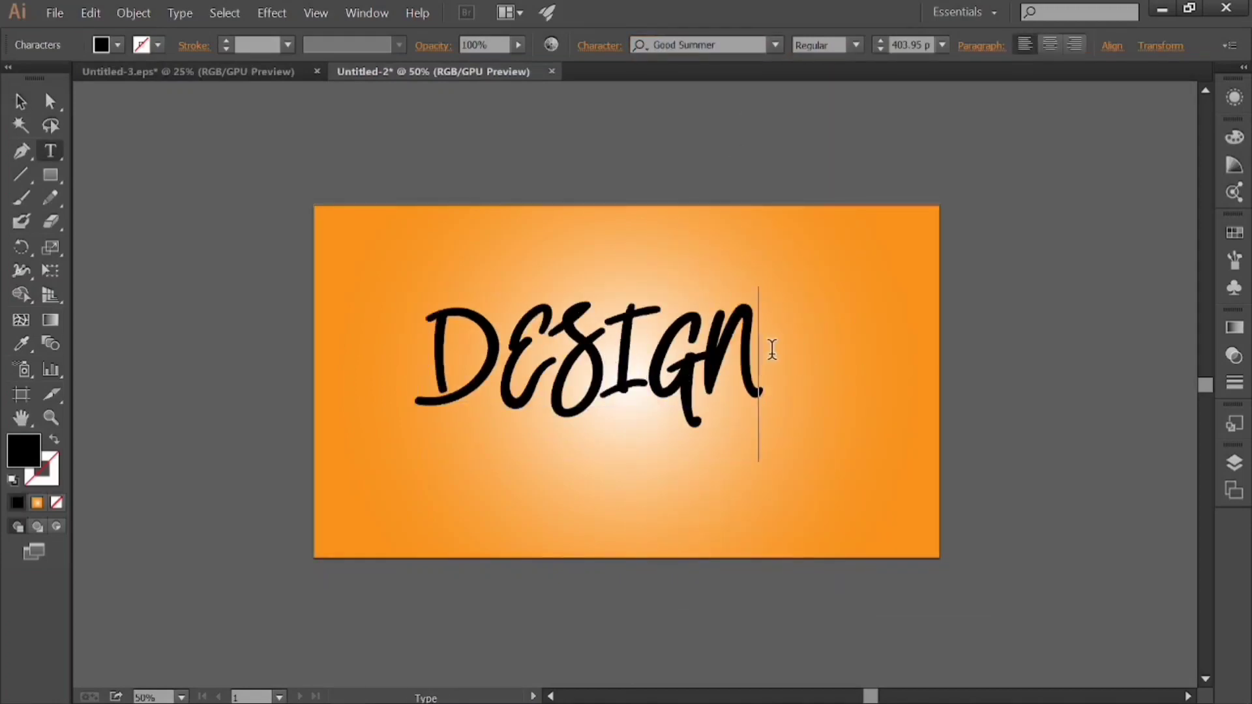
{"action": "key", "text": "BackSpace"}
{"action": "key", "text": "BackSpace"}
{"action": "key", "text": "BackSpace"}
{"action": "key", "text": "BackSpace"}
{"action": "key", "text": "BackSpace"}
{"action": "type", "text": "e"}
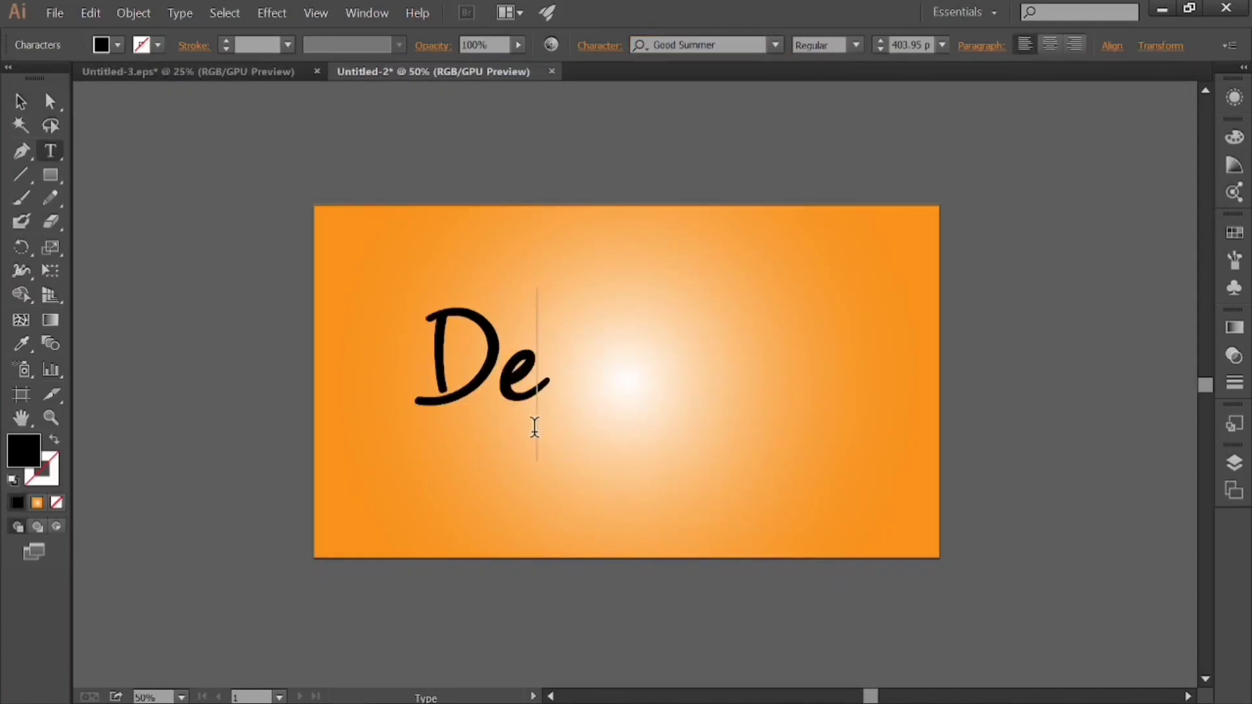
{"action": "type", "text": "s"}
{"action": "key", "text": "BackSpace"}
{"action": "key", "text": "BackSpace"}
{"action": "key", "text": "BackSpace"}
{"action": "type", "text": "d"}
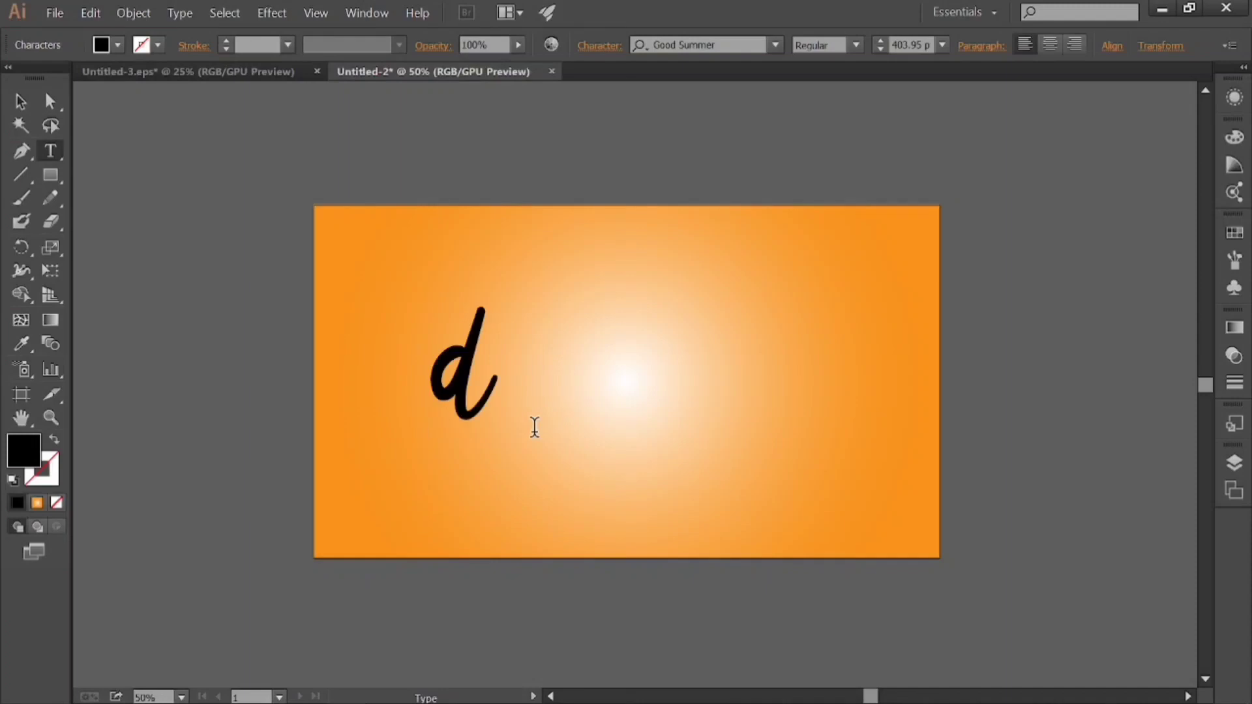
{"action": "key", "text": "BackSpace"}
Enter "Design" as the new wording of the text and finish editing it.
{"action": "type", "text": "Desig"}
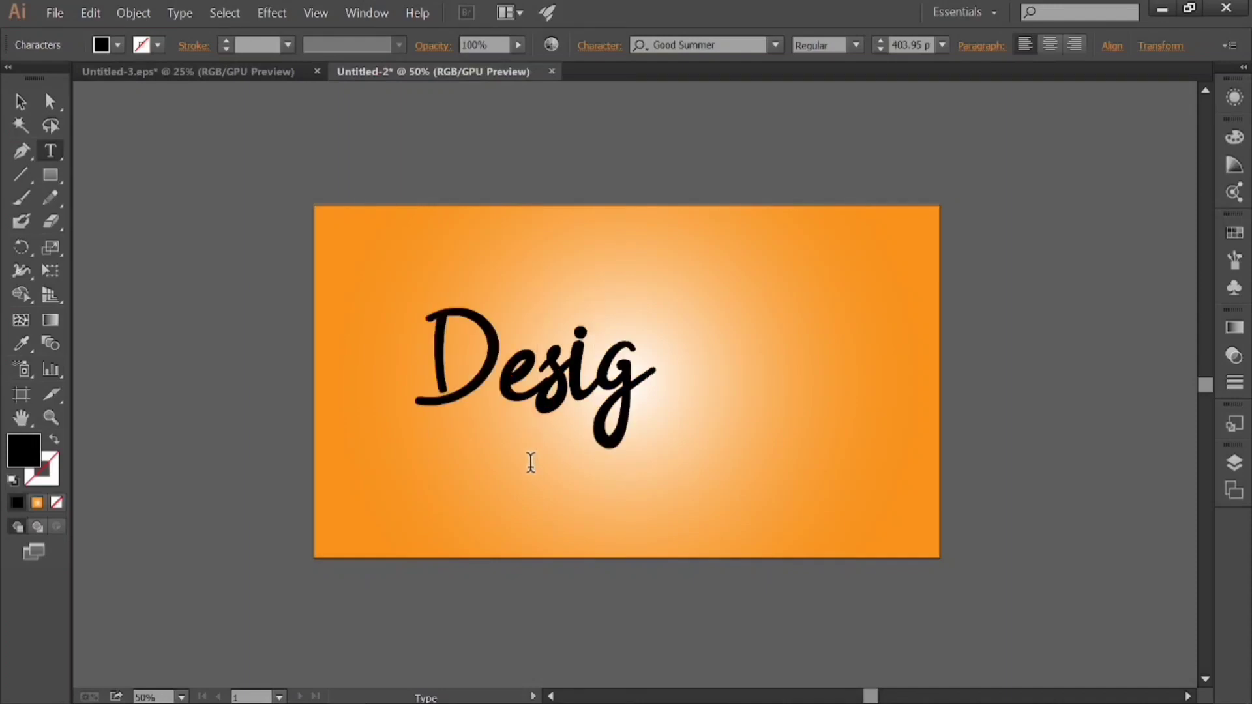
{"action": "left_click", "coordinate": [1071, 690]}
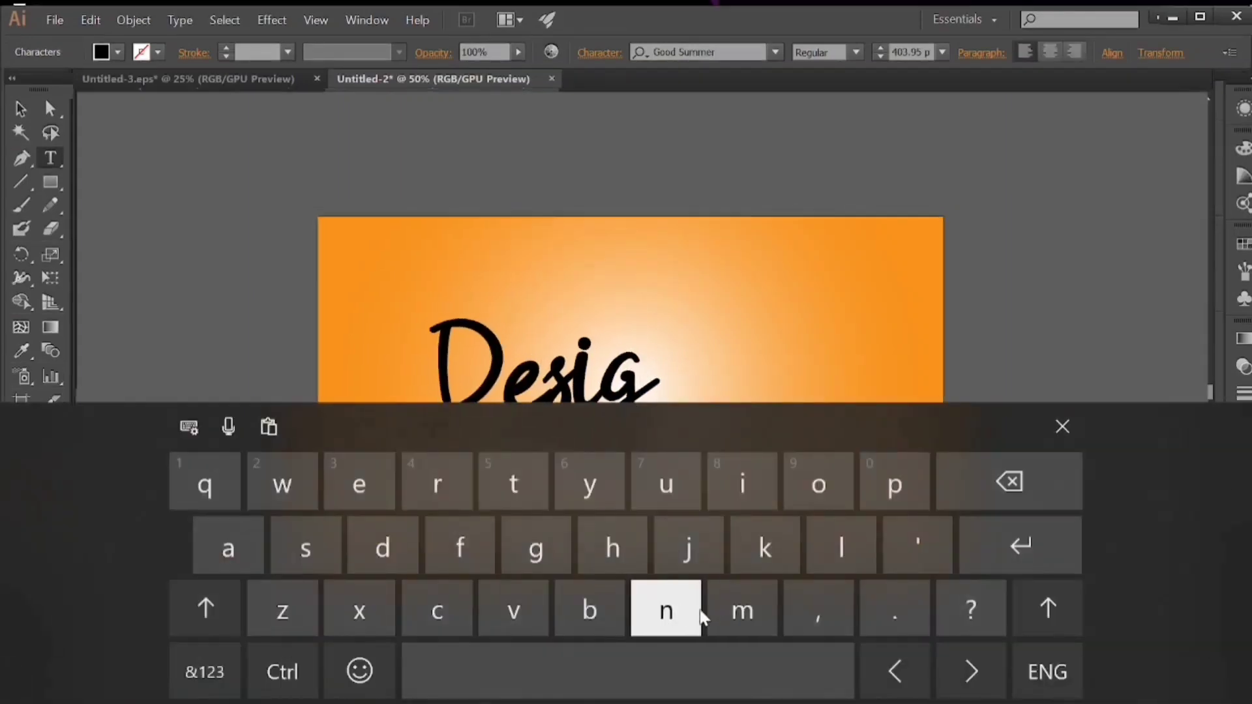
{"action": "left_click", "coordinate": [698, 613]}
{"action": "left_click", "coordinate": [1065, 428]}
{"action": "key", "text": "Escape"}
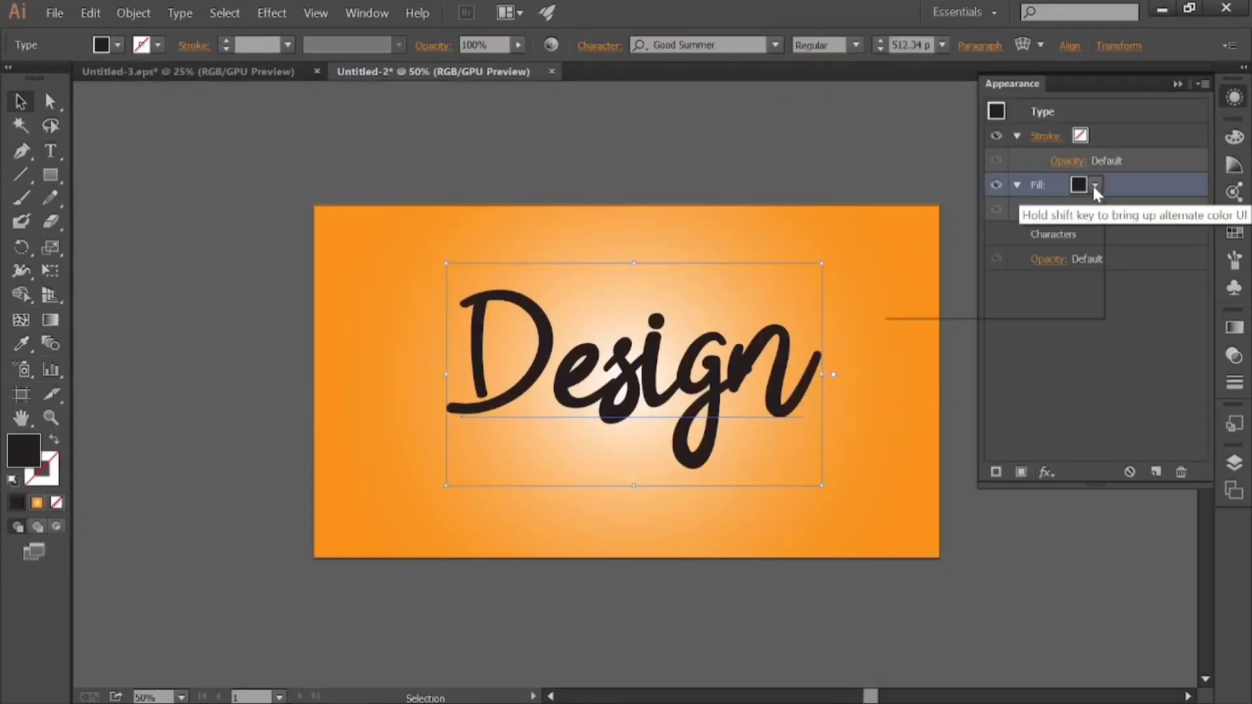
Give the Design text a white fill and a red stroke in its appearance settings.
{"action": "left_click", "coordinate": [1094, 187]}
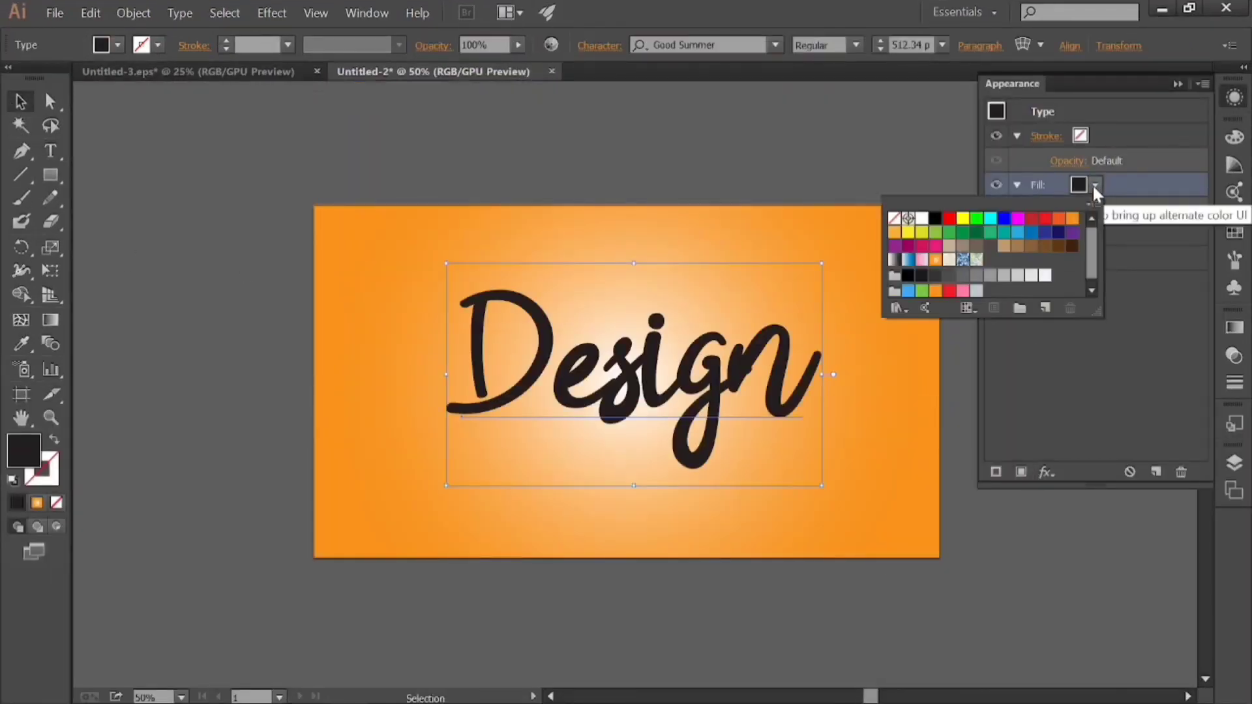
{"action": "left_click", "coordinate": [921, 218]}
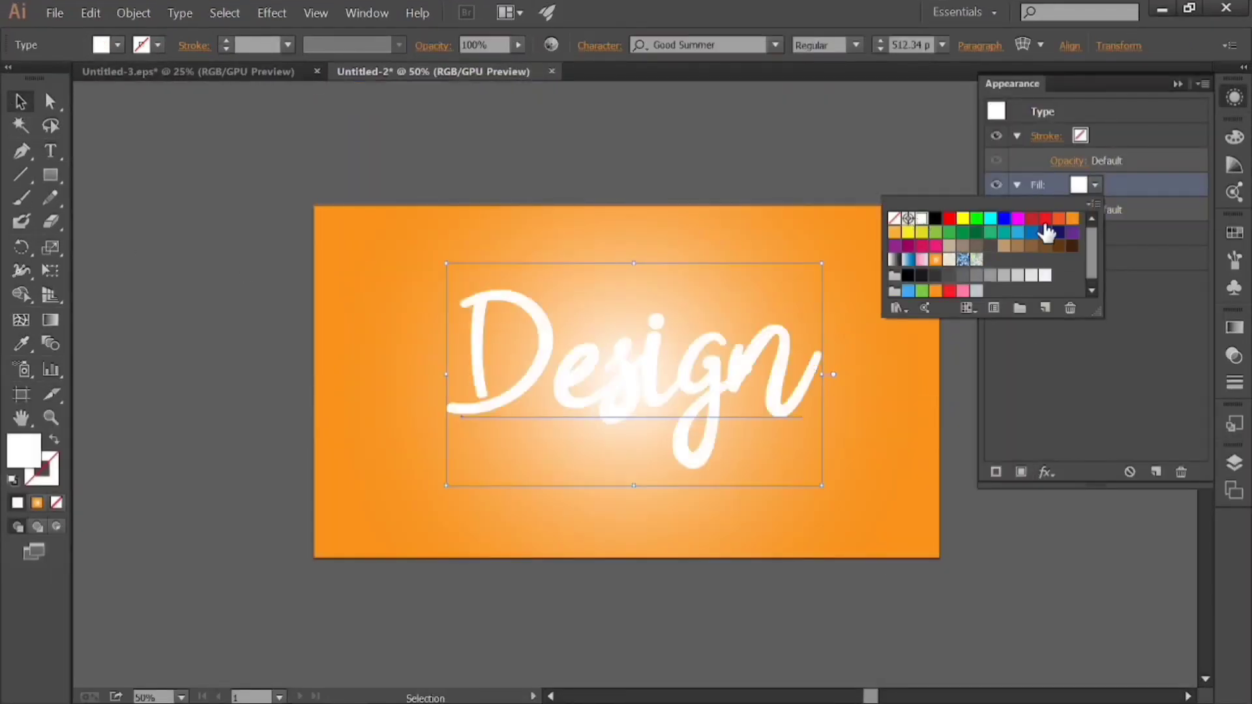
{"action": "left_click", "coordinate": [1094, 136]}
{"action": "left_click", "coordinate": [935, 169]}
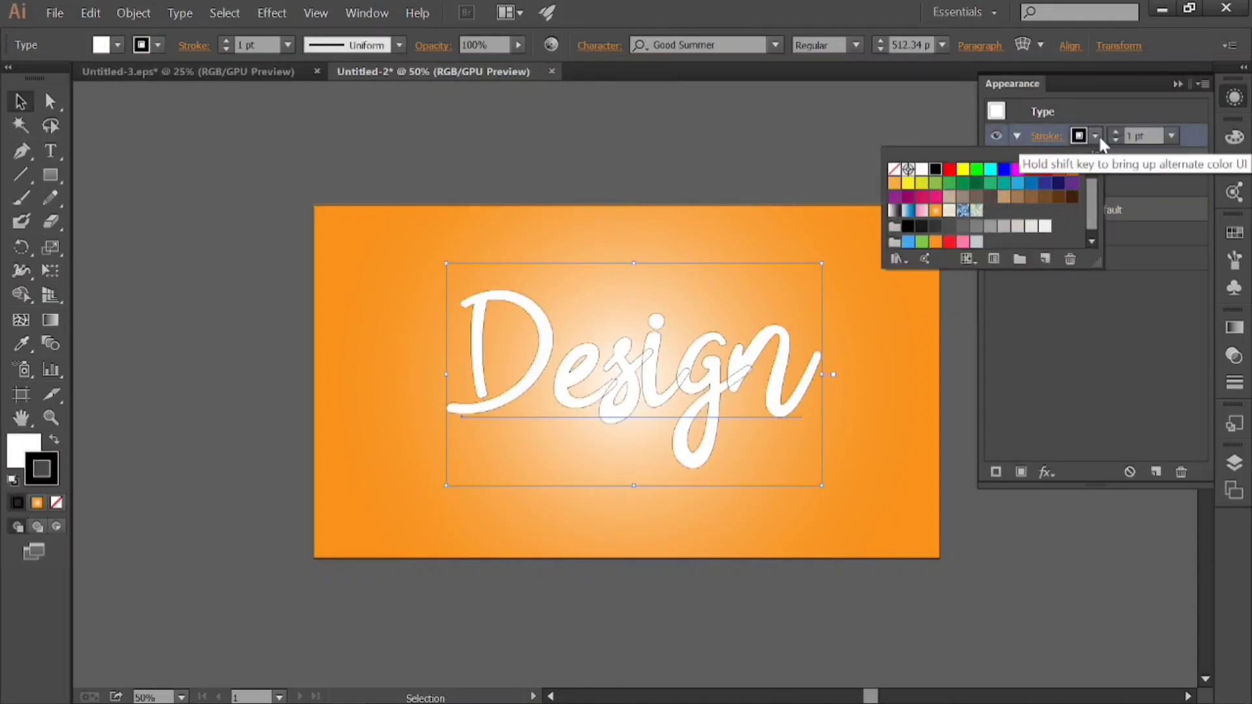
{"action": "left_click", "coordinate": [950, 169]}
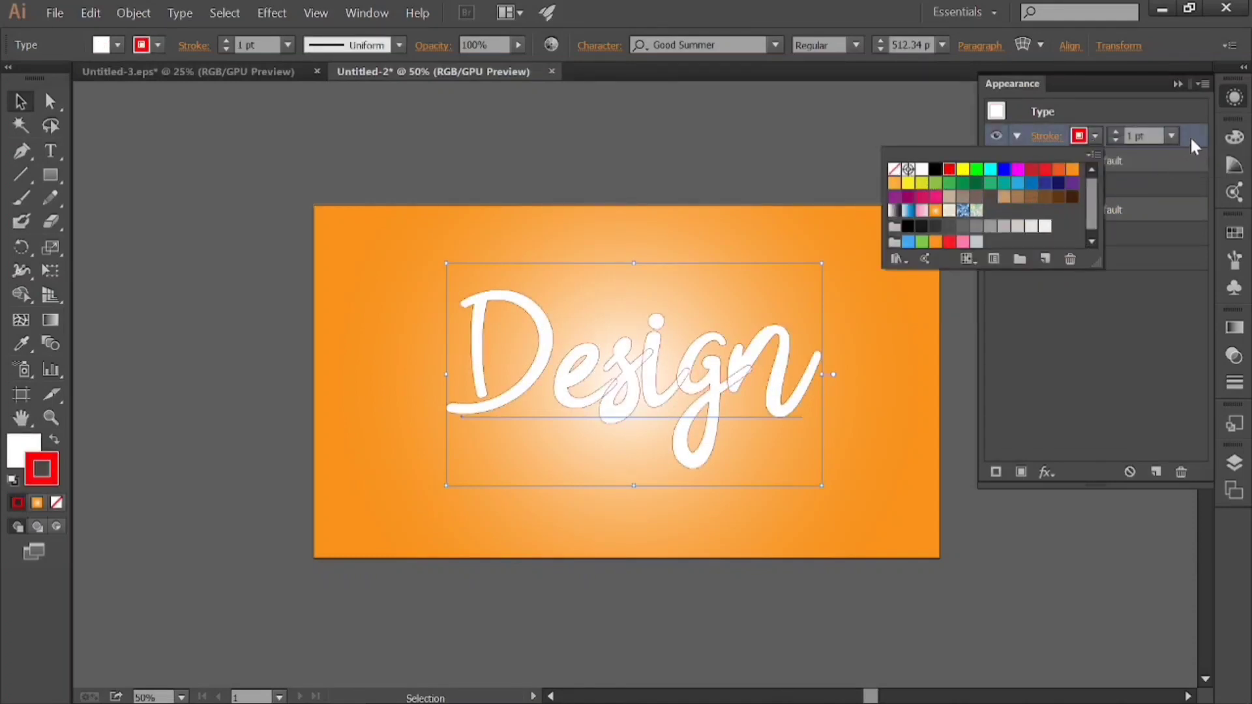
{"action": "left_click", "coordinate": [1190, 147]}
Move the red stroke beneath the white fill in the text's appearance and set the stroke weight to 150 pt.
{"action": "mouse_move", "coordinate": [1191, 200]}
{"action": "left_mouse_down"}
{"action": "mouse_move", "coordinate": [1172, 202]}
{"action": "mouse_move", "coordinate": [1173, 221]}
{"action": "left_mouse_up"}
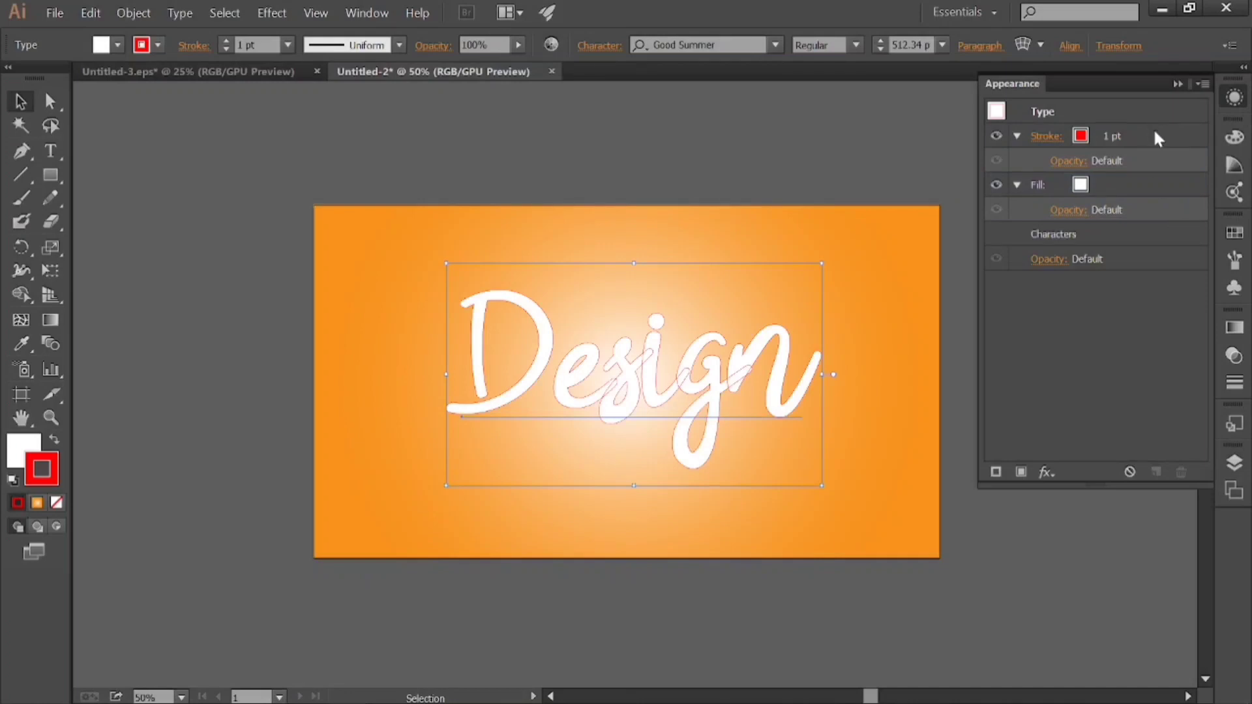
{"action": "left_click_drag", "start_coordinate": [1155, 133], "coordinate": [1151, 233]}
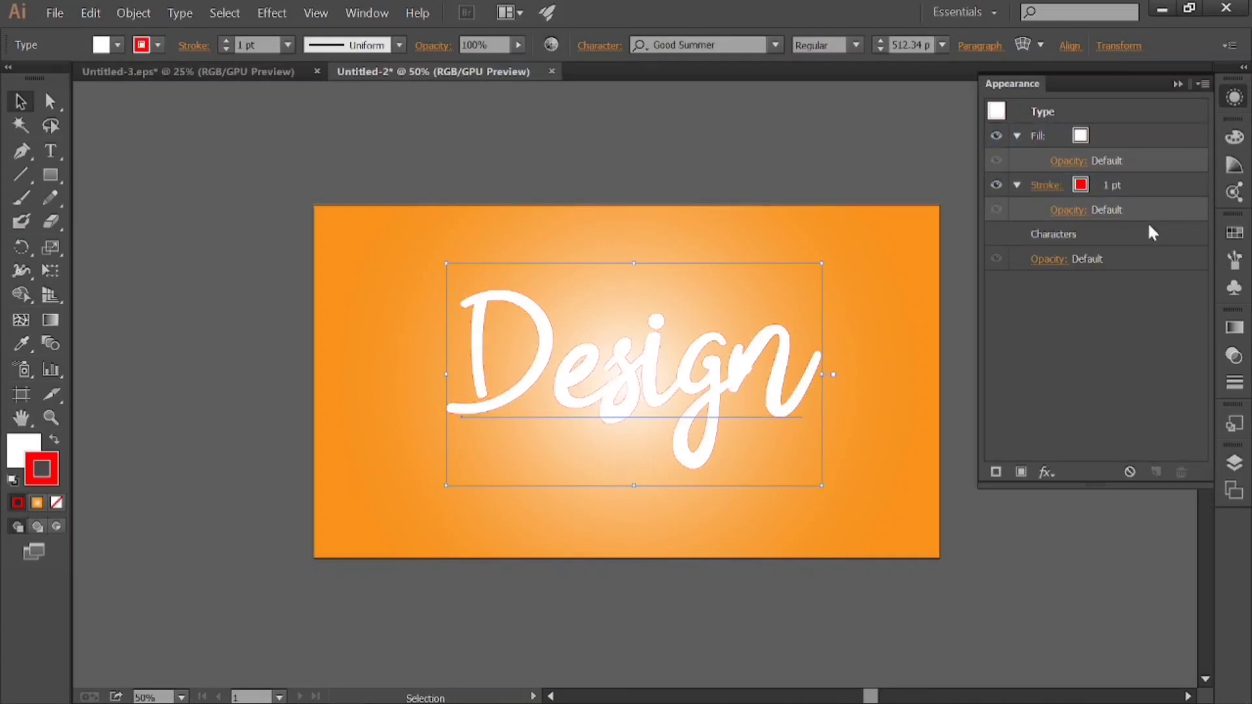
{"action": "left_click", "coordinate": [1146, 184]}
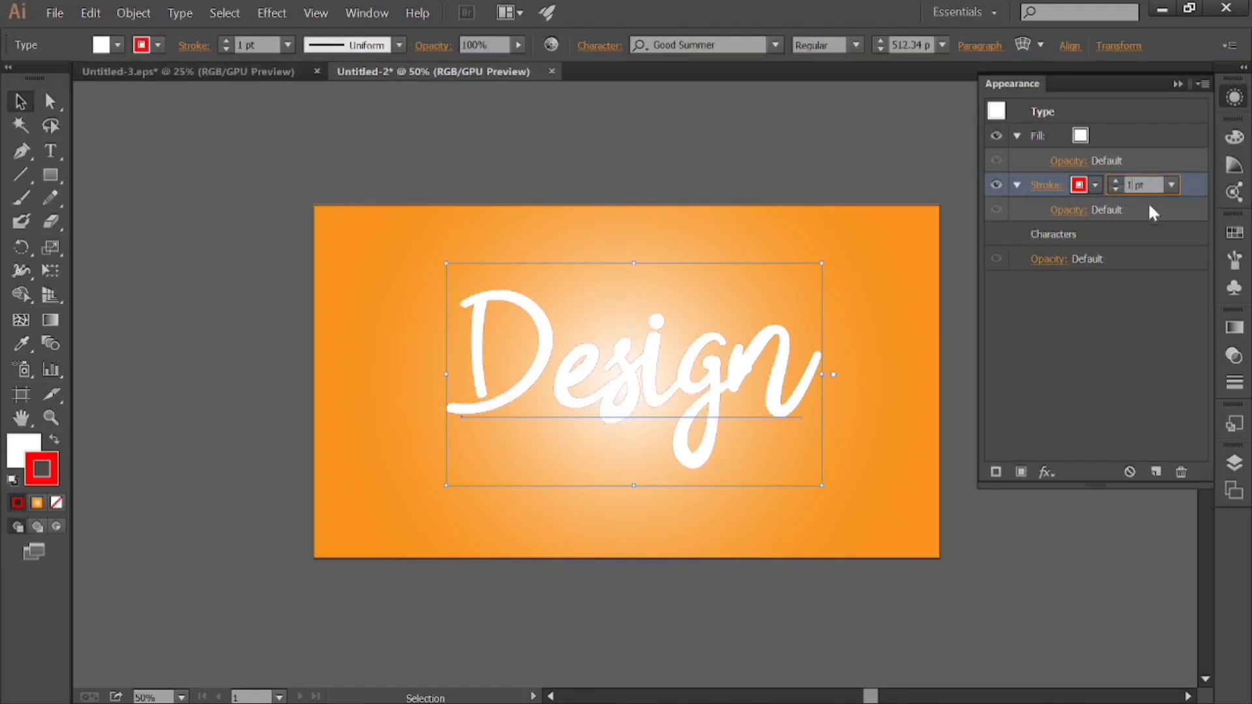
{"action": "type", "text": "150"}
{"action": "key", "text": "Return"}
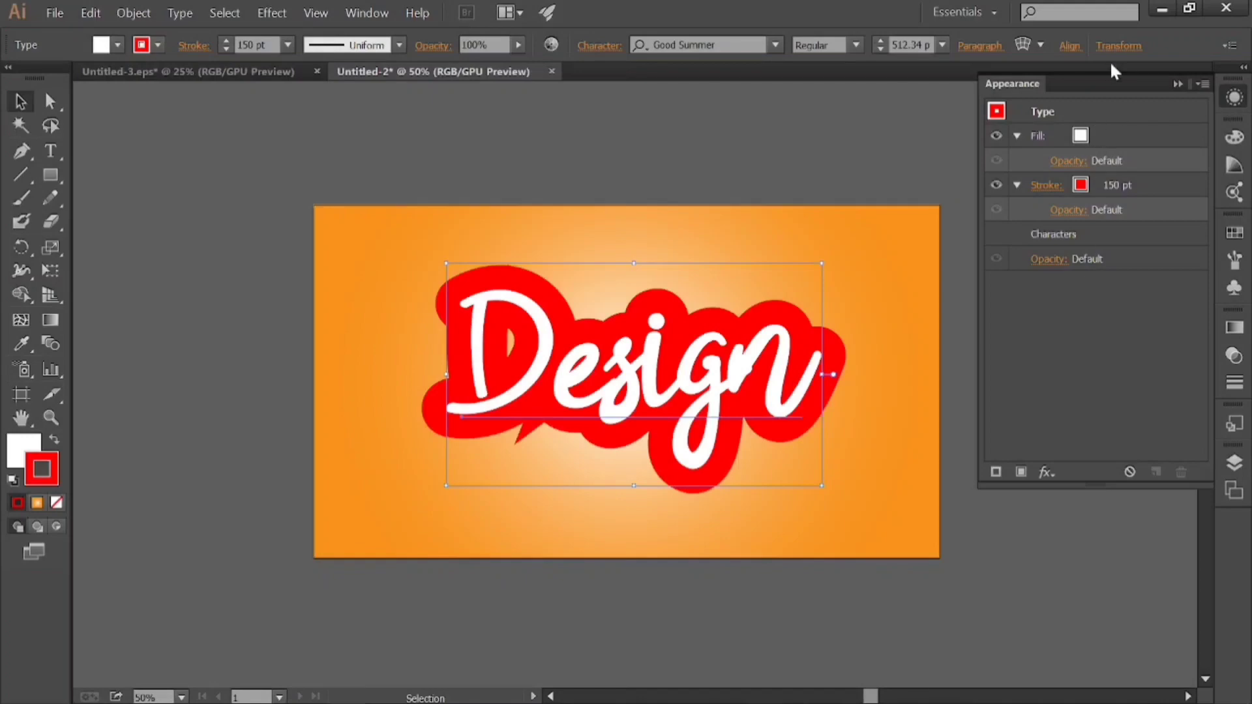
Start a 3D Extrude & Bevel effect on the text's white fill with the Front position.
{"action": "left_click", "coordinate": [1115, 136]}
{"action": "left_click", "coordinate": [1047, 472]}
{"action": "mouse_move", "coordinate": [1090, 50]}
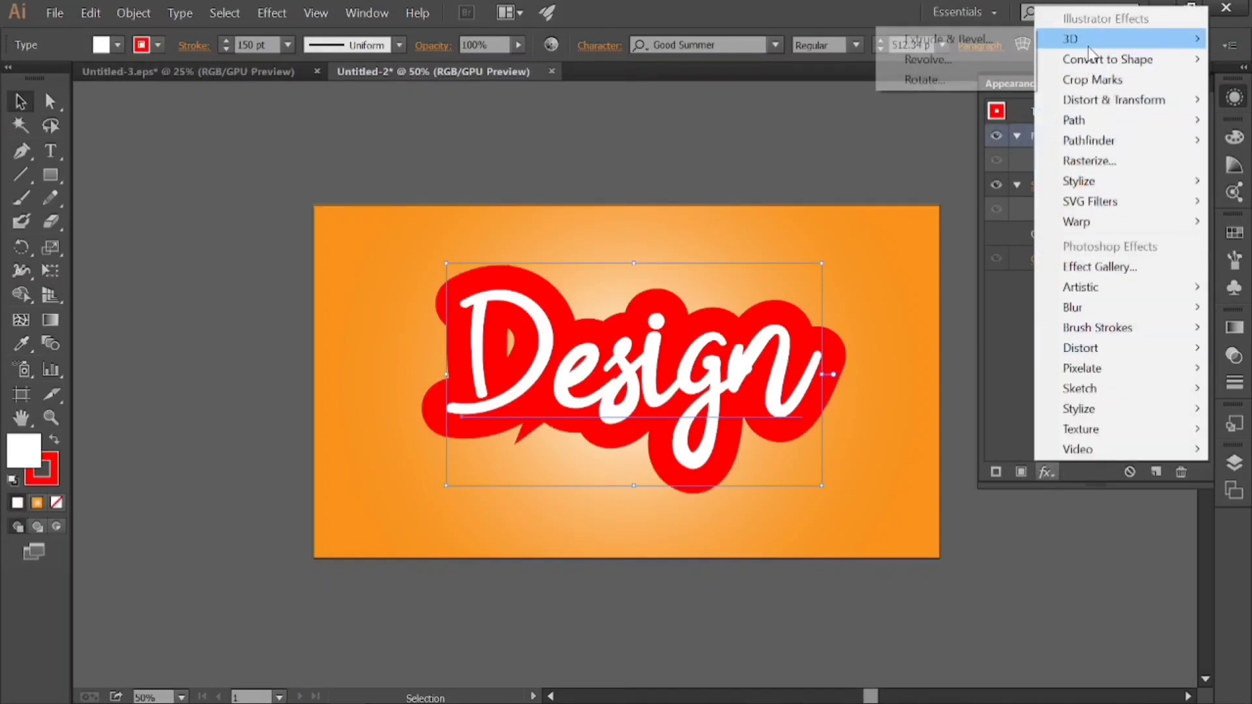
{"action": "left_click", "coordinate": [955, 41]}
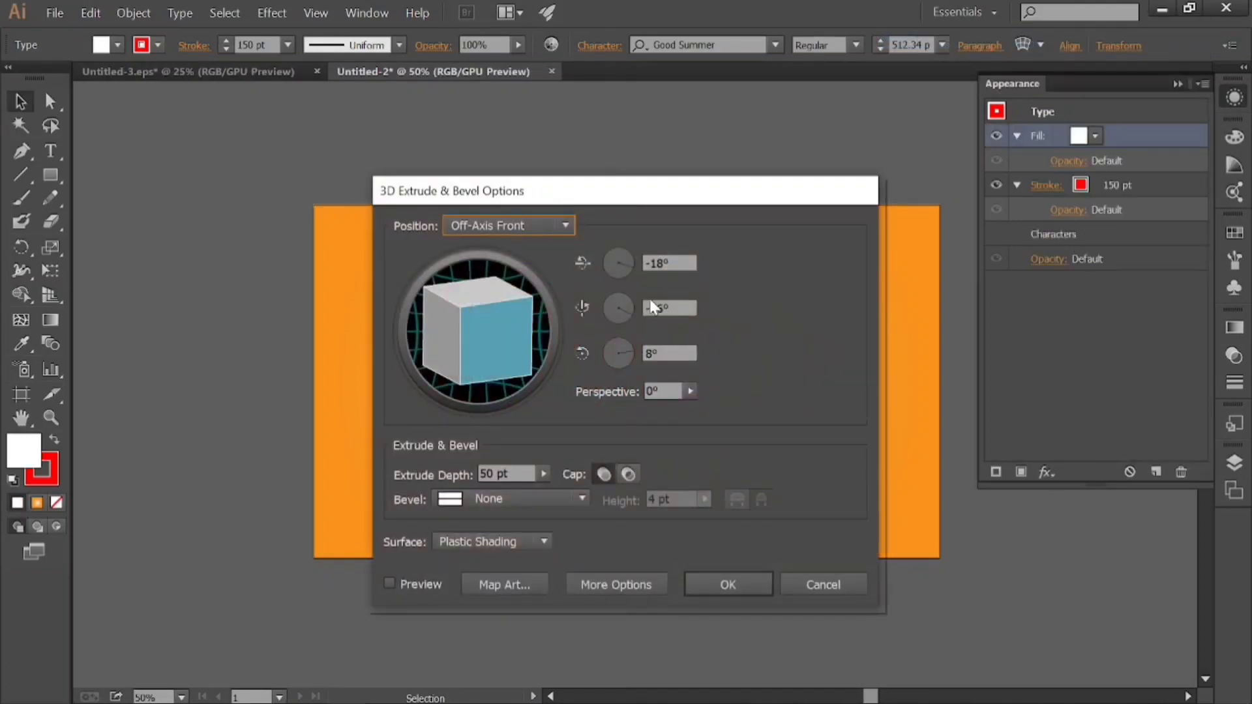
{"action": "left_click", "coordinate": [522, 225]}
{"action": "left_click", "coordinate": [507, 273]}
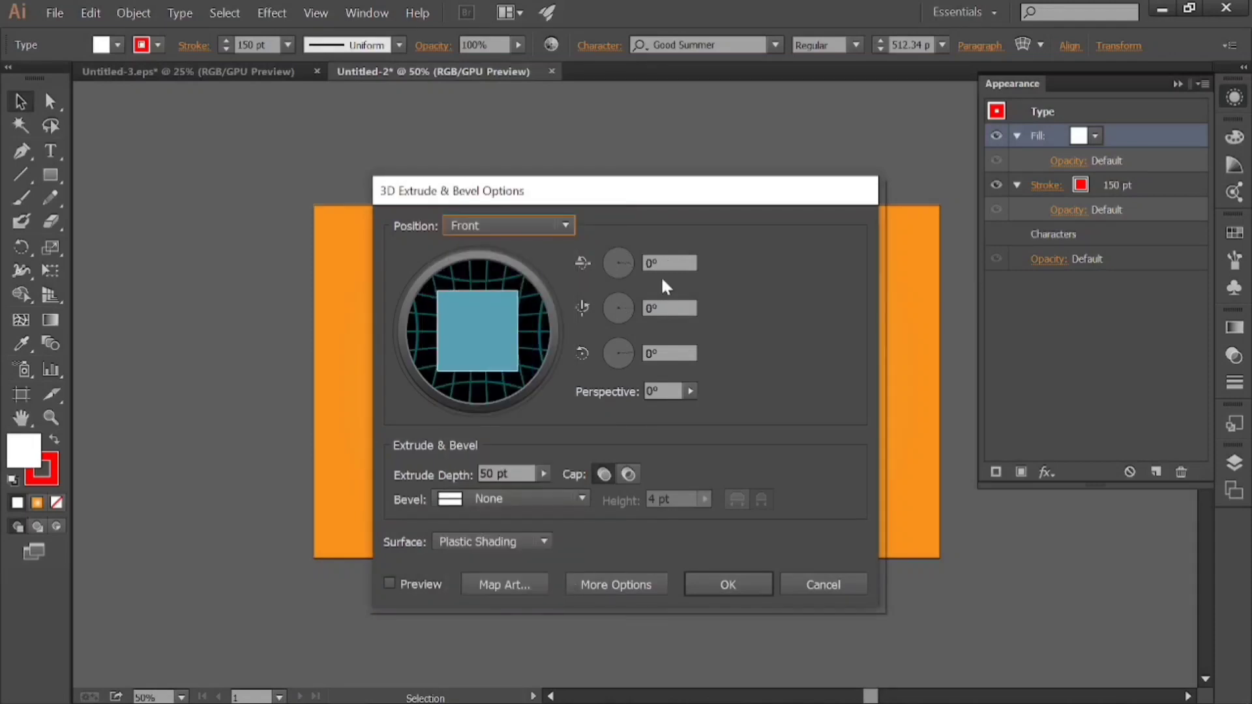
Set the effect's X-axis and Y-axis rotations to 12° each and its extrude depth to 100 pt.
{"action": "key", "text": "Tab"}
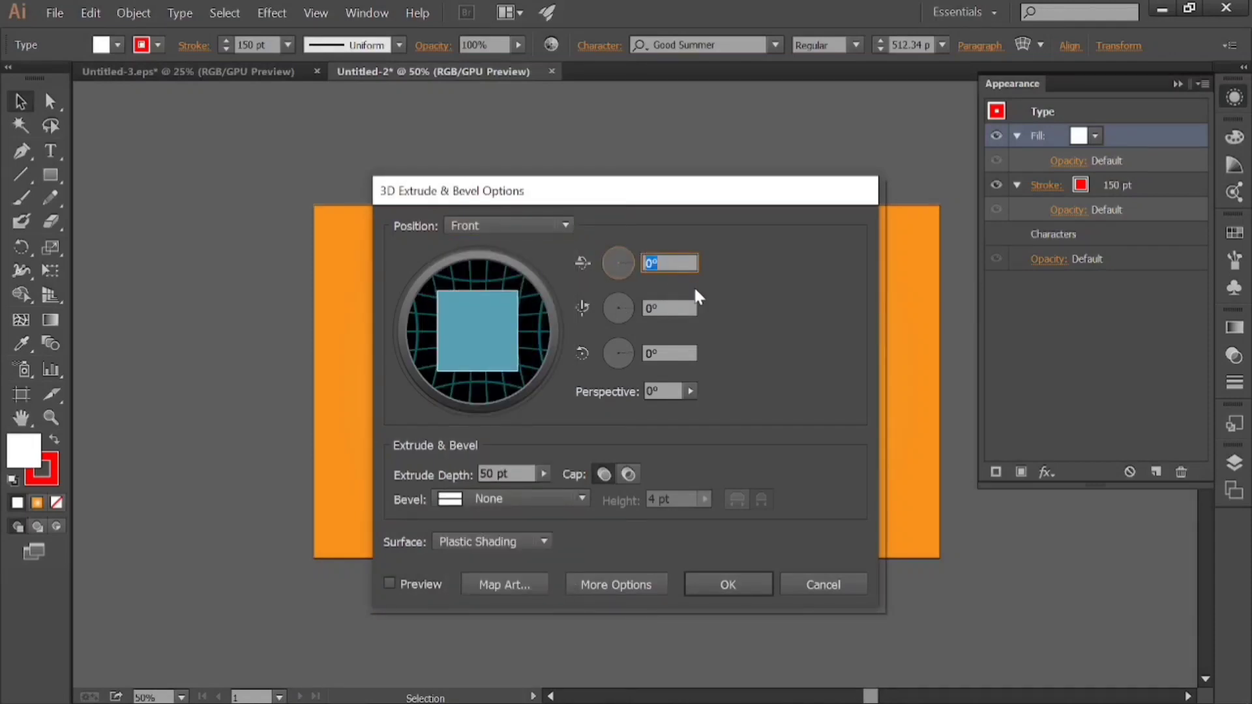
{"action": "type", "text": "12"}
{"action": "key", "text": "Tab"}
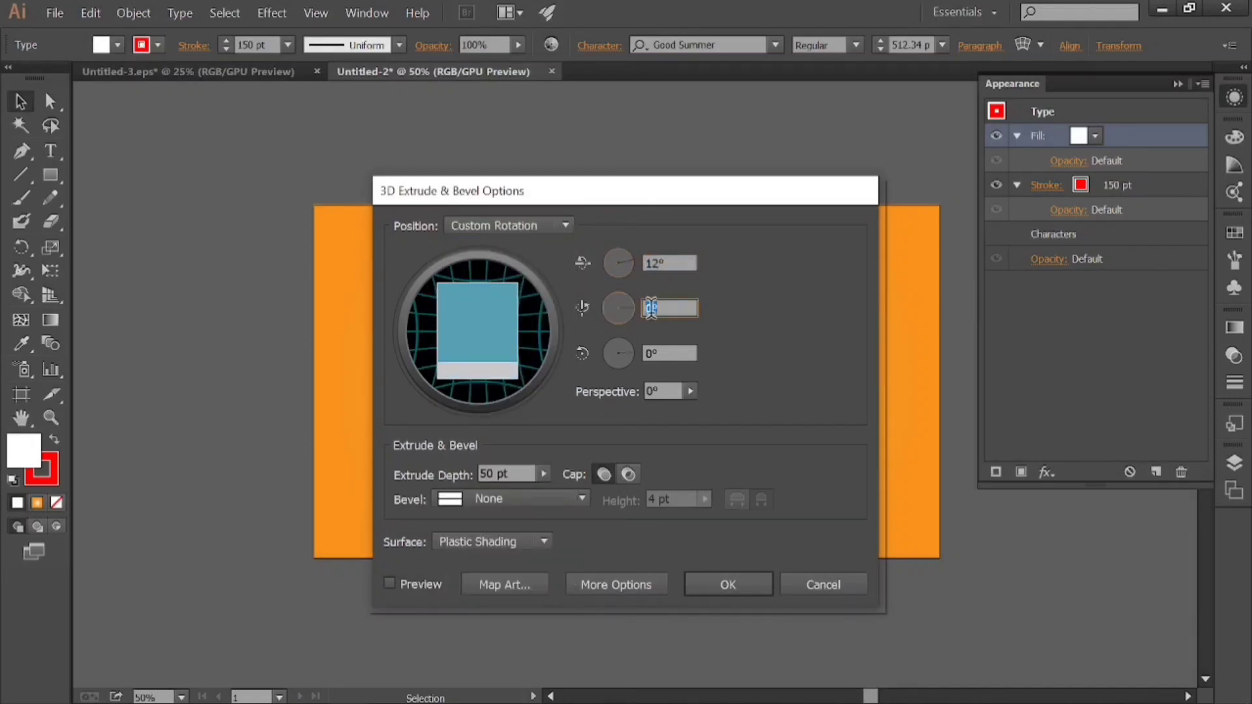
{"action": "type", "text": "12"}
{"action": "key", "text": "Tab"}
{"action": "key", "text": "Tab"}
{"action": "key", "text": "Tab"}
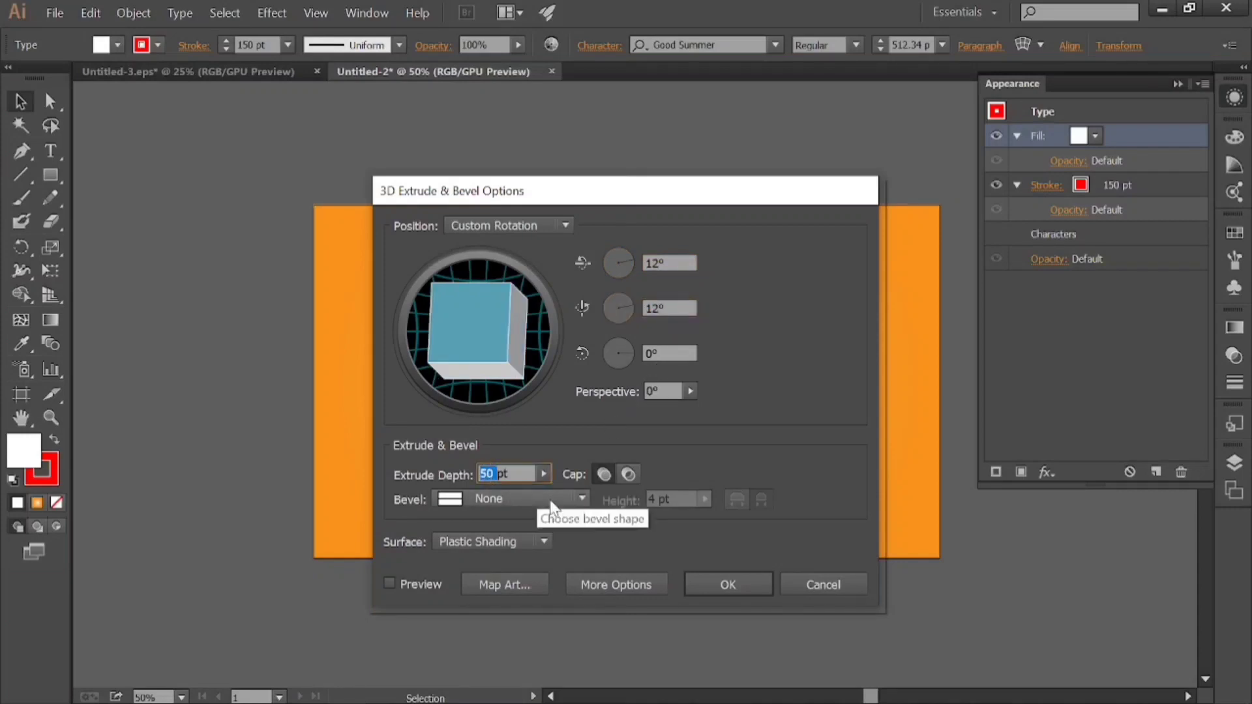
{"action": "type", "text": "100"}
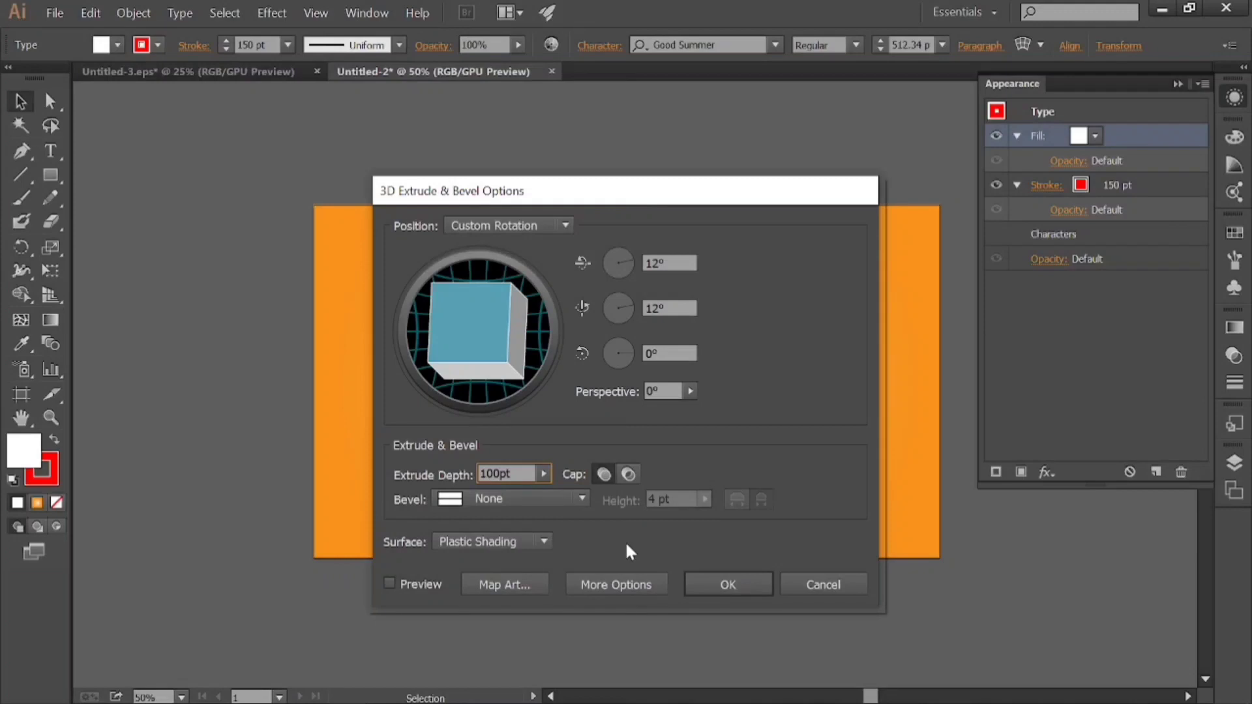
Set the bevel to Tall-Round and apply the 3D effect to the text's white fill.
{"action": "left_click", "coordinate": [553, 499]}
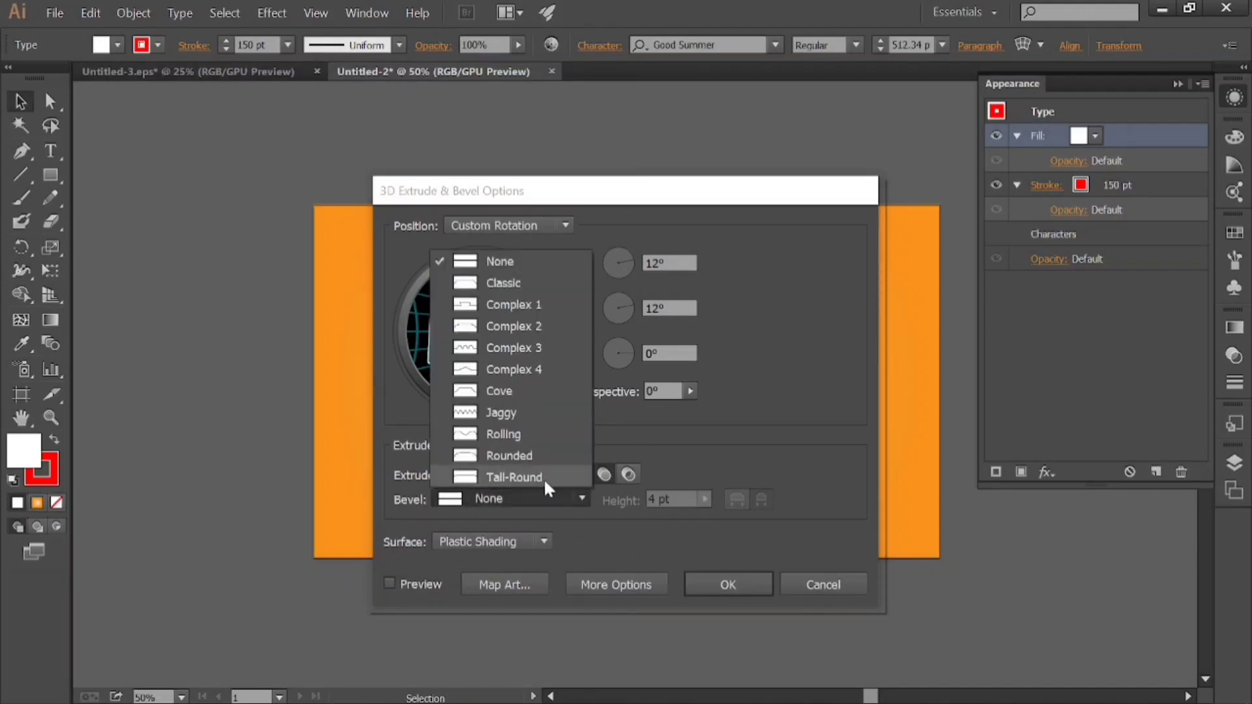
{"action": "left_click", "coordinate": [543, 479]}
{"action": "left_click", "coordinate": [698, 587]}
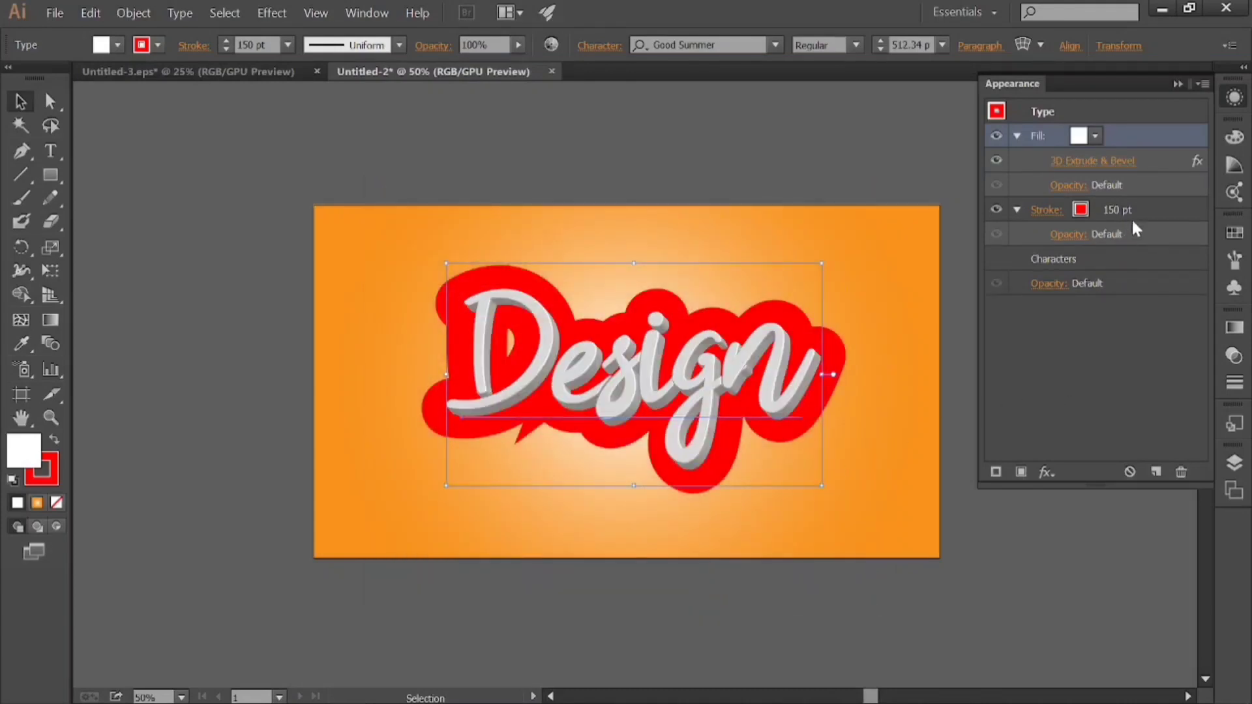
Start a 3D Extrude & Bevel effect on the text's red stroke with the Front position.
{"action": "left_click", "coordinate": [1133, 209]}
{"action": "left_click", "coordinate": [1047, 472]}
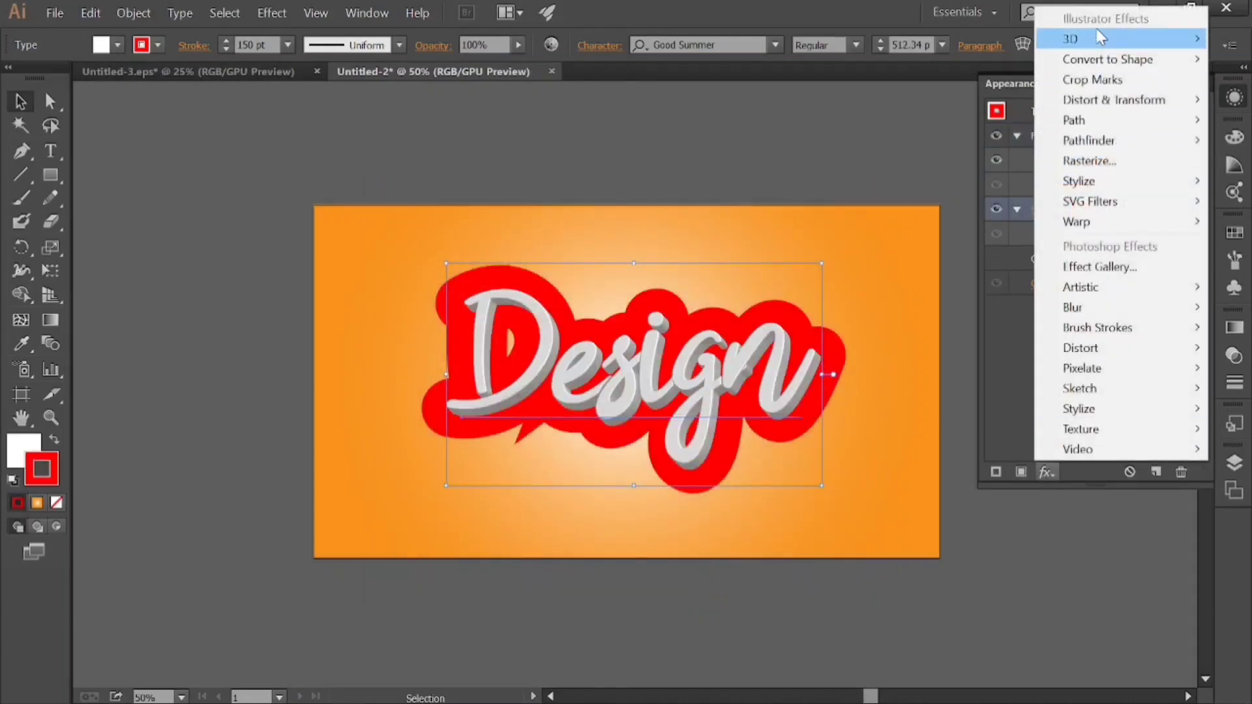
{"action": "mouse_move", "coordinate": [1101, 37]}
{"action": "left_click", "coordinate": [951, 39]}
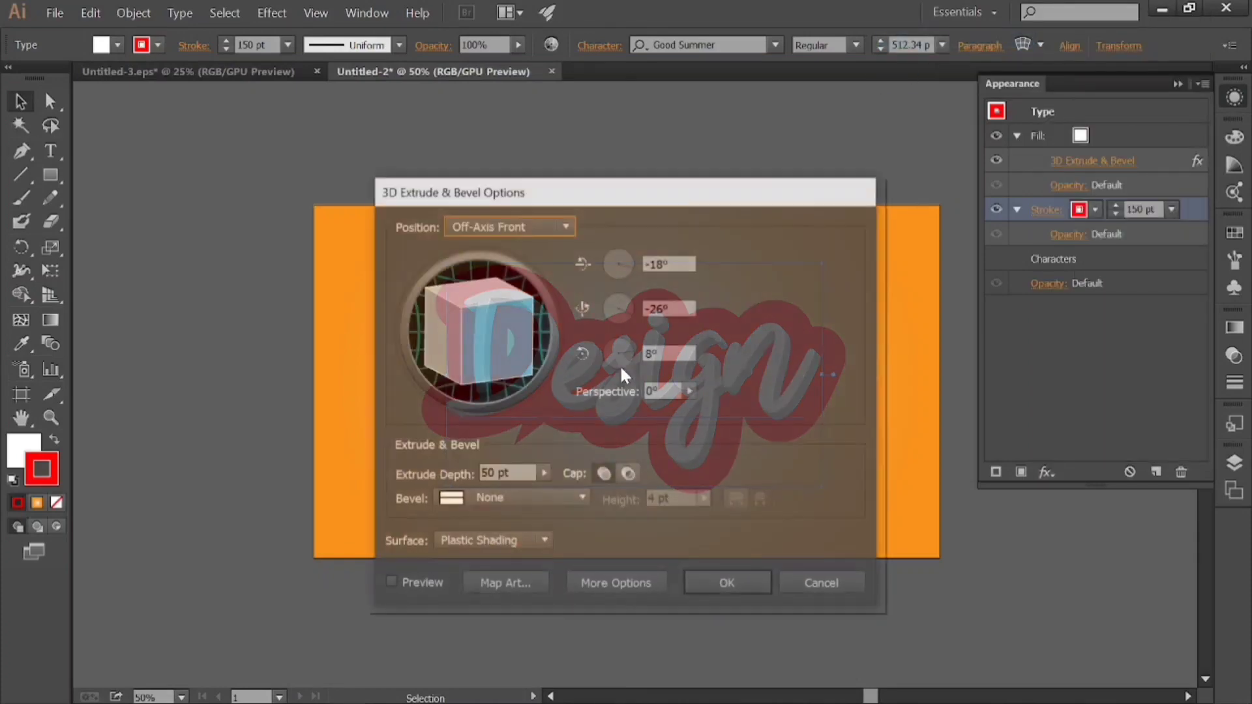
{"action": "left_click", "coordinate": [508, 225]}
{"action": "left_click", "coordinate": [479, 268]}
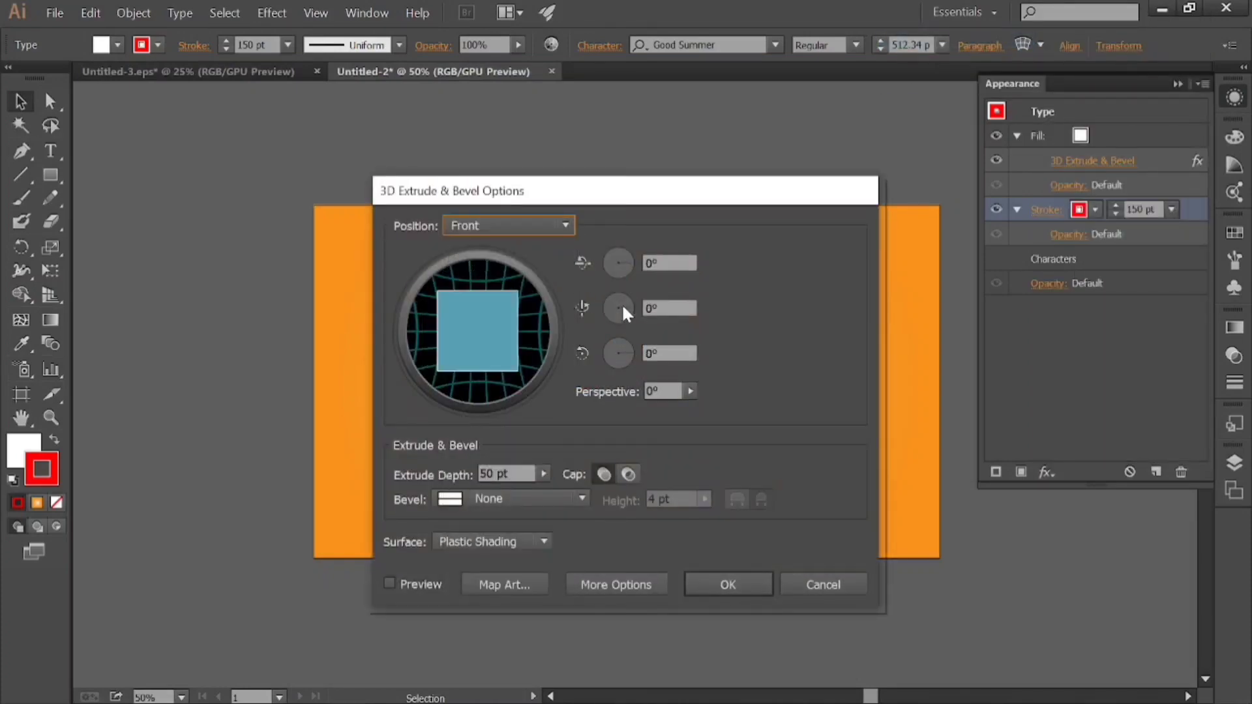
Set the stroke effect's X-axis and Y-axis rotations to 12° each and its extrude depth to 100 pt.
{"action": "left_click", "coordinate": [645, 265]}
{"action": "type", "text": "12"}
{"action": "key", "text": "Tab"}
{"action": "type", "text": "1"}
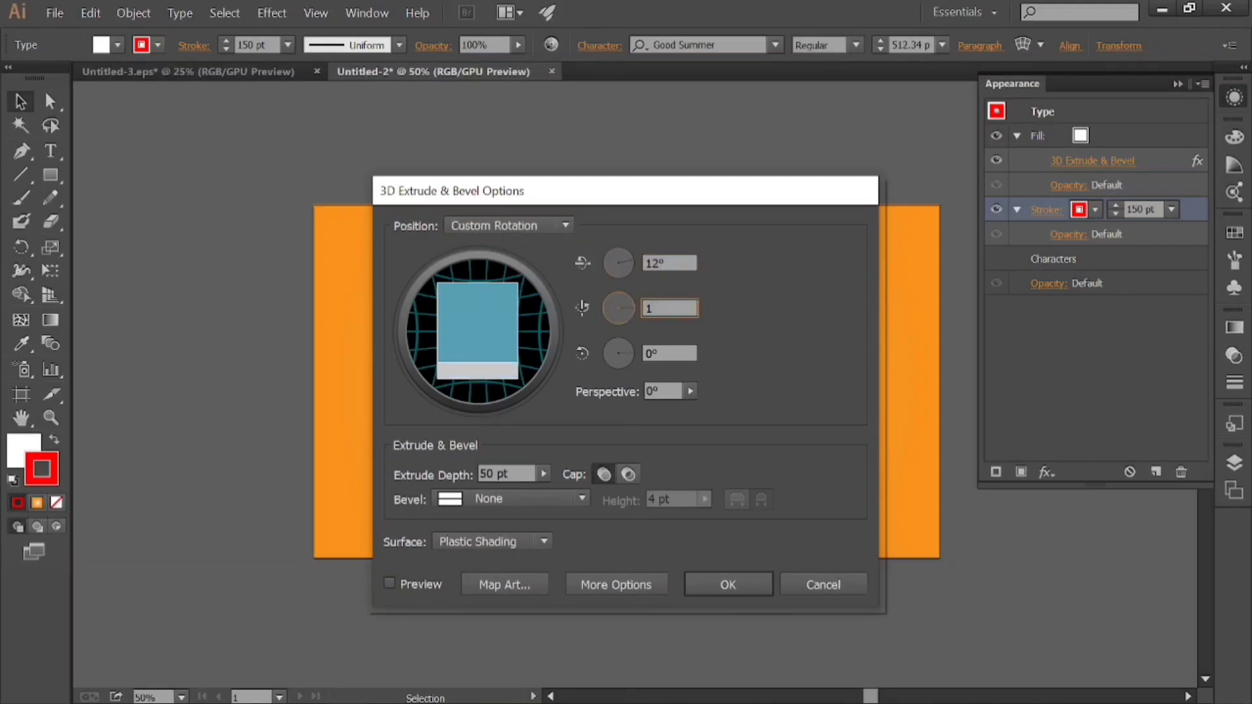
{"action": "type", "text": "2"}
{"action": "left_click", "coordinate": [522, 474]}
{"action": "type", "text": "100pt"}
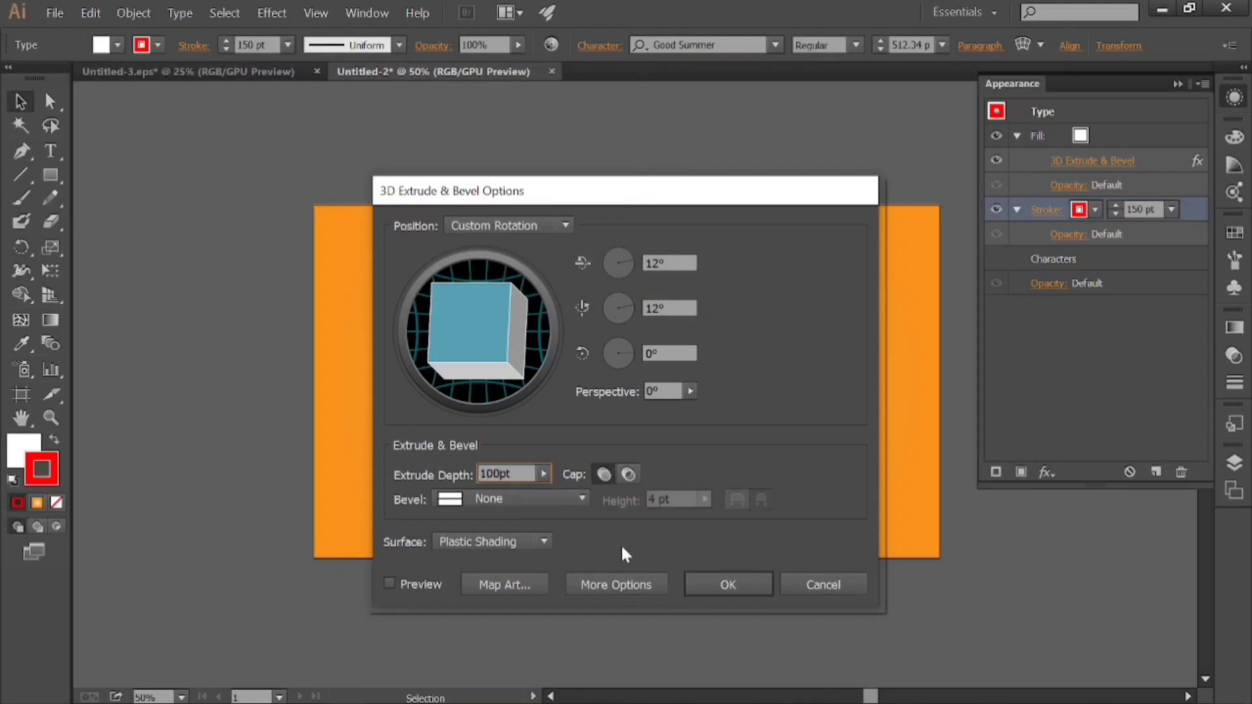
{"action": "key", "text": "Tab"}
Try the Tall-Round bevel, set the bevel back to None, and apply the 3D effect to the red stroke.
{"action": "left_click", "coordinate": [543, 495]}
{"action": "left_click", "coordinate": [531, 473]}
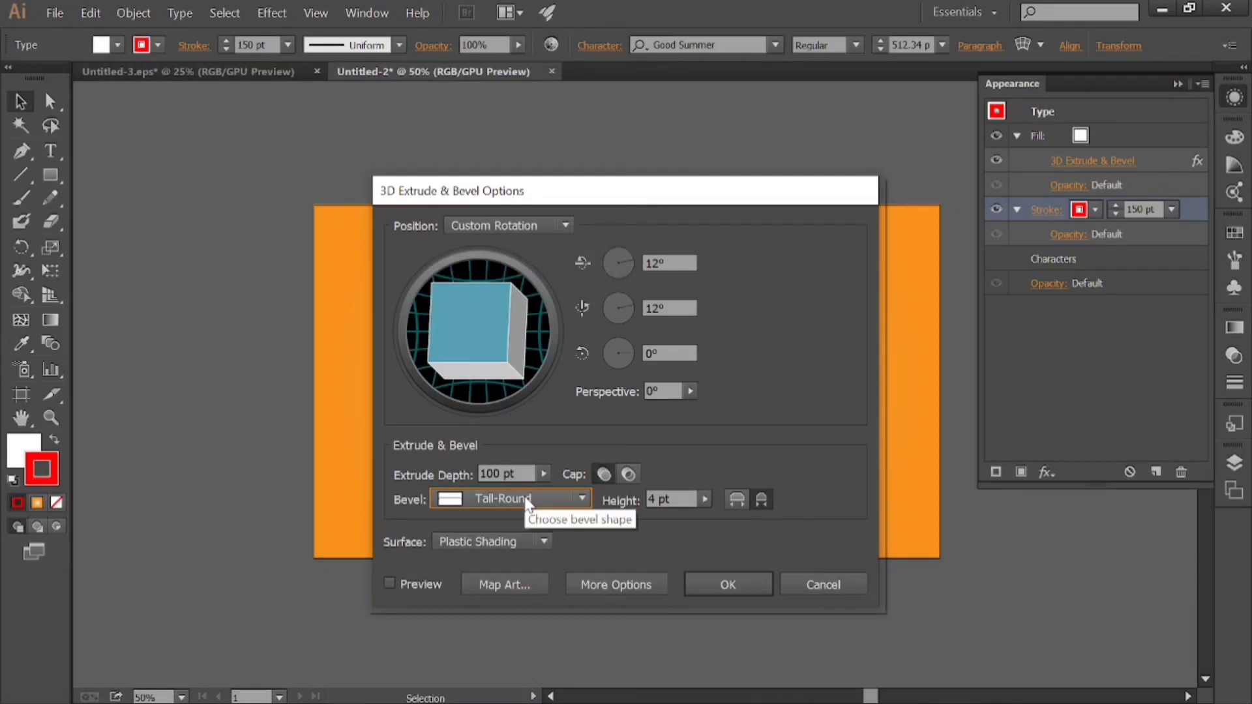
{"action": "left_click", "coordinate": [547, 506]}
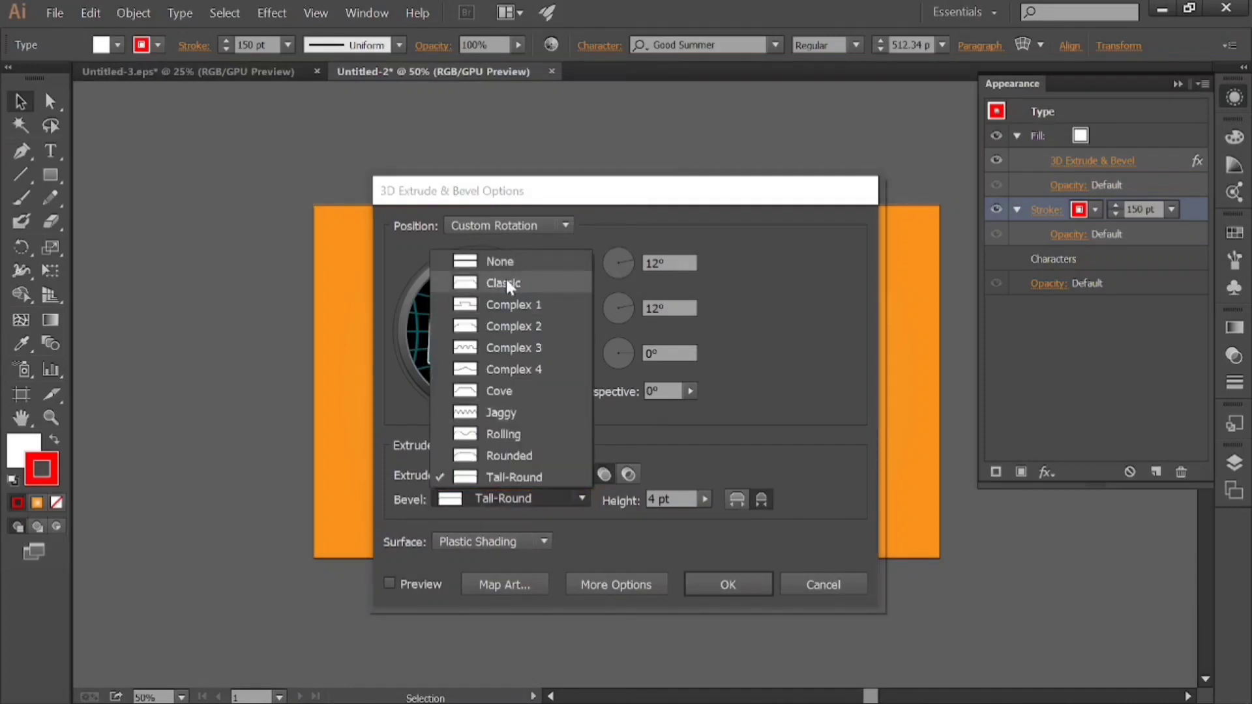
{"action": "left_click", "coordinate": [503, 261]}
{"action": "left_click", "coordinate": [725, 587]}
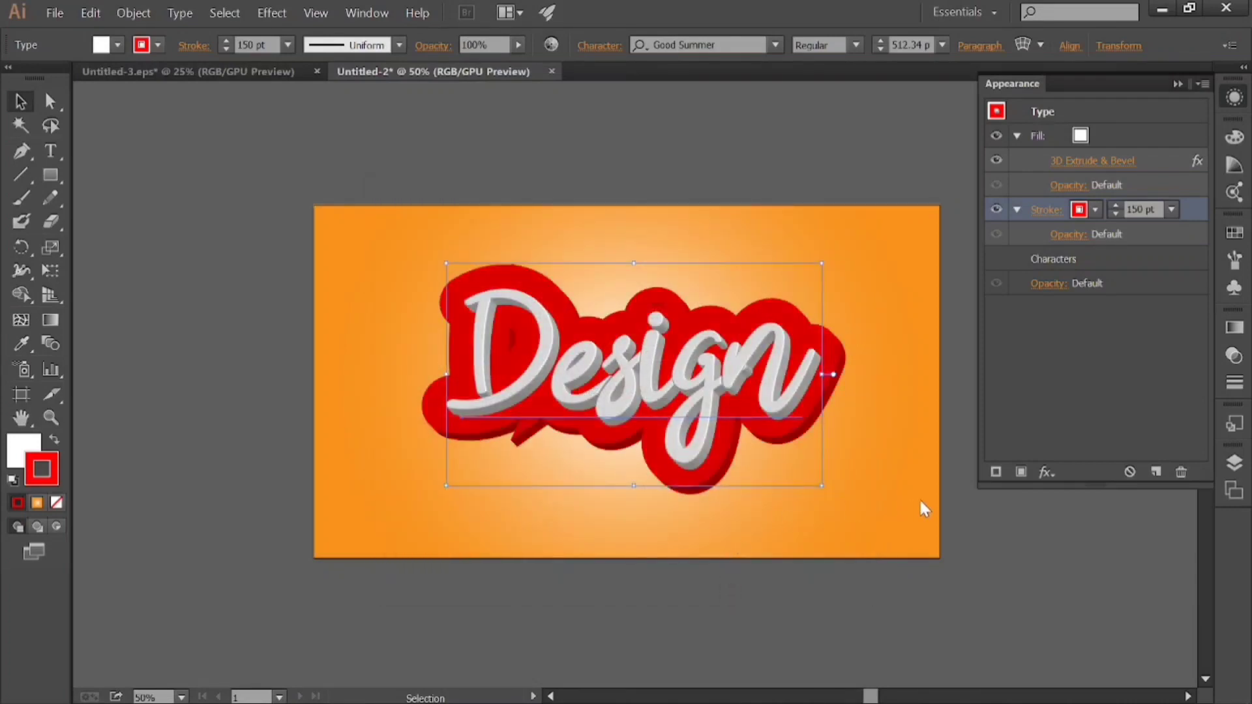
{"action": "left_click", "coordinate": [1060, 406]}
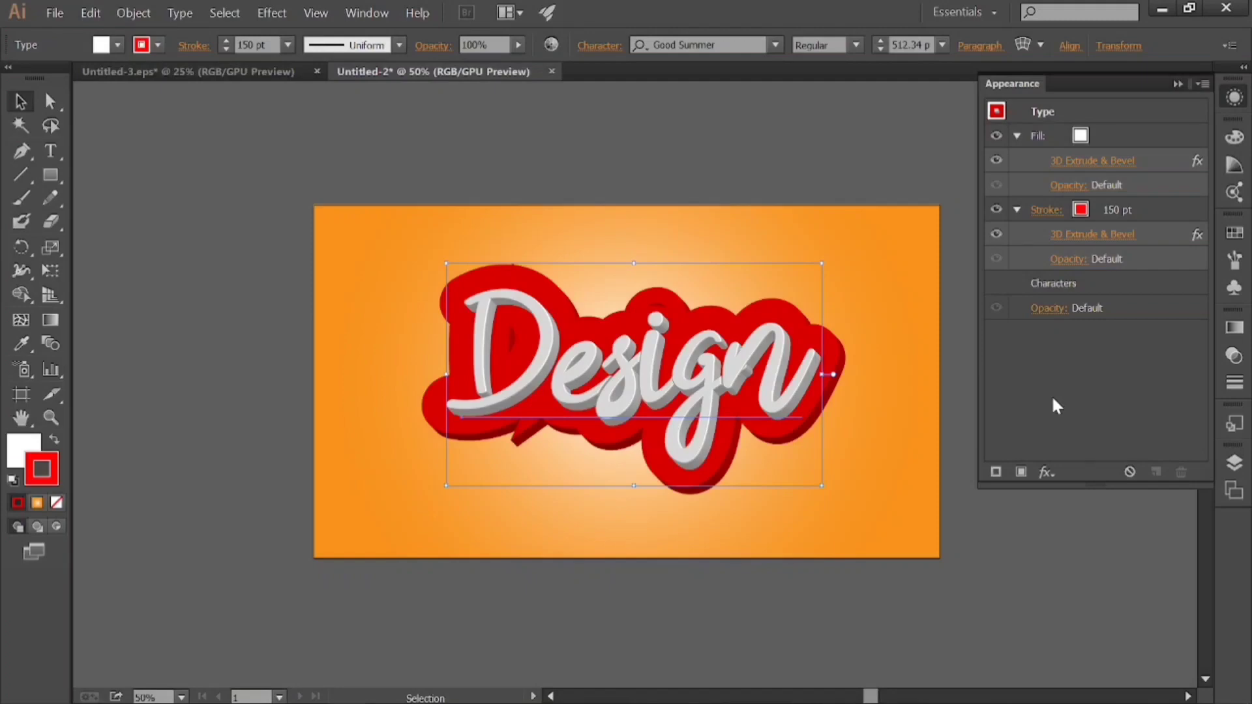
Start a Drop Shadow effect on the white fill with 60% opacity and X and Y offsets of 5 px.
{"action": "left_click", "coordinate": [1109, 135]}
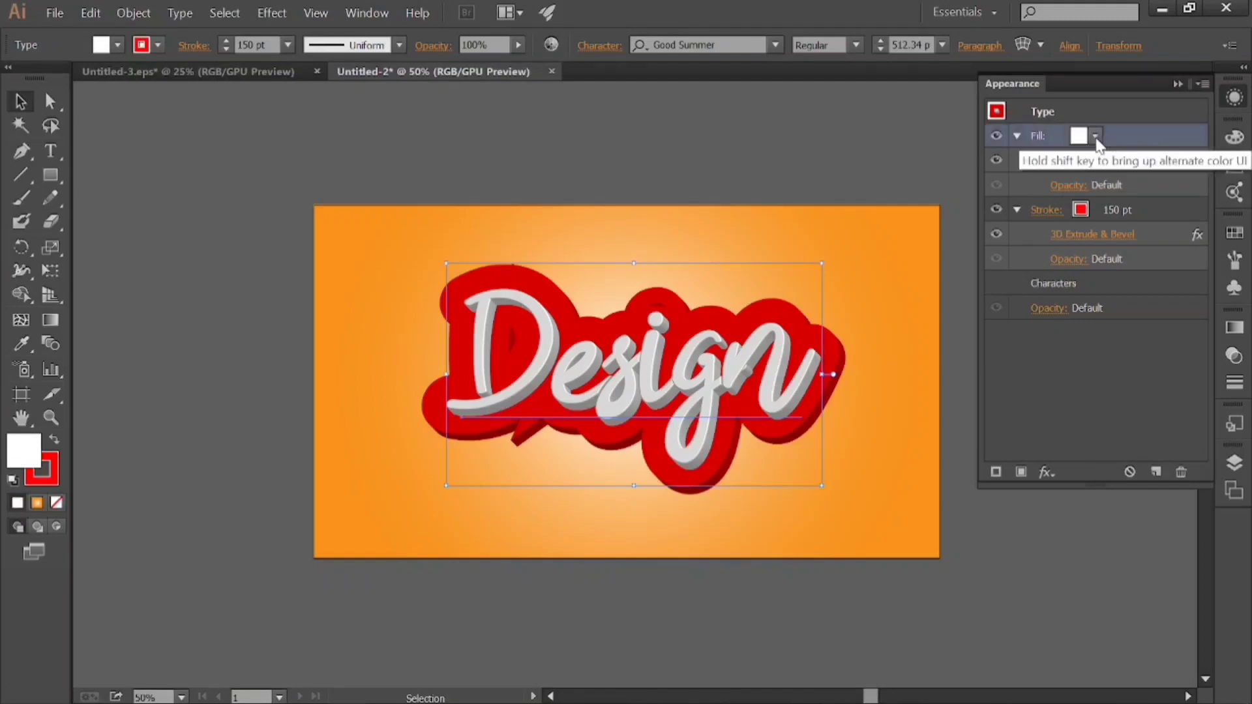
{"action": "left_click", "coordinate": [1047, 471]}
{"action": "mouse_move", "coordinate": [1082, 180]}
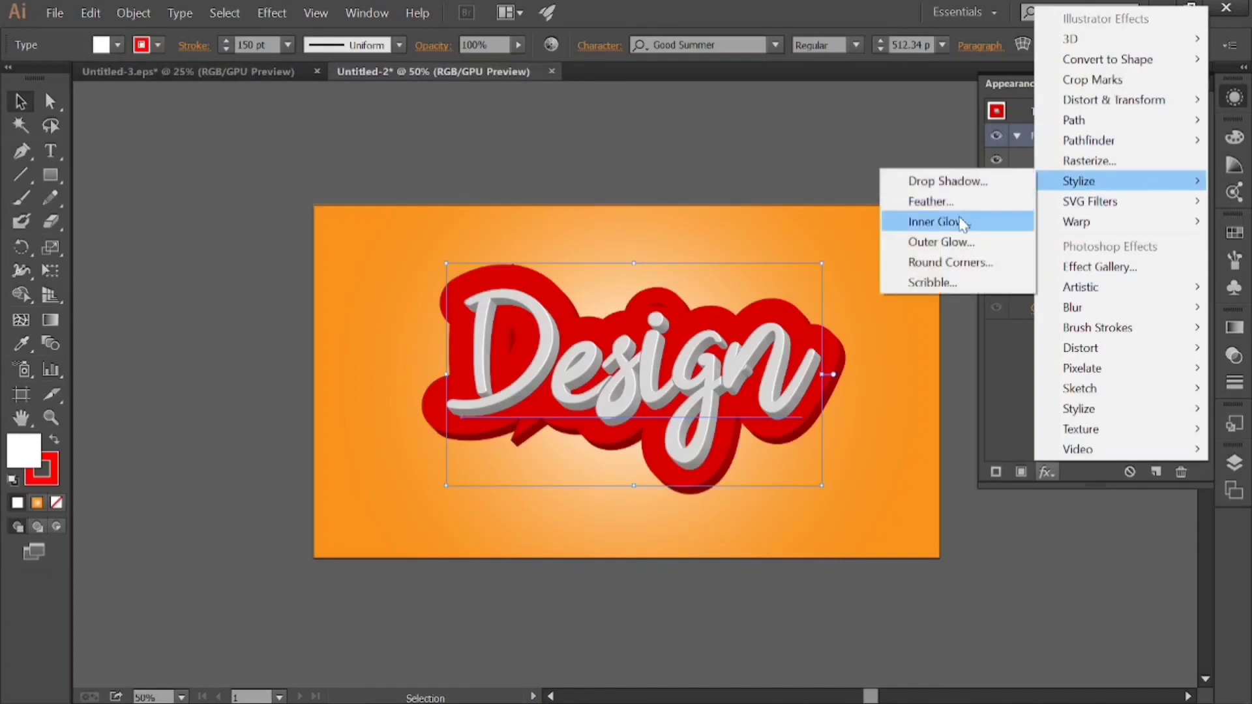
{"action": "left_click", "coordinate": [929, 184]}
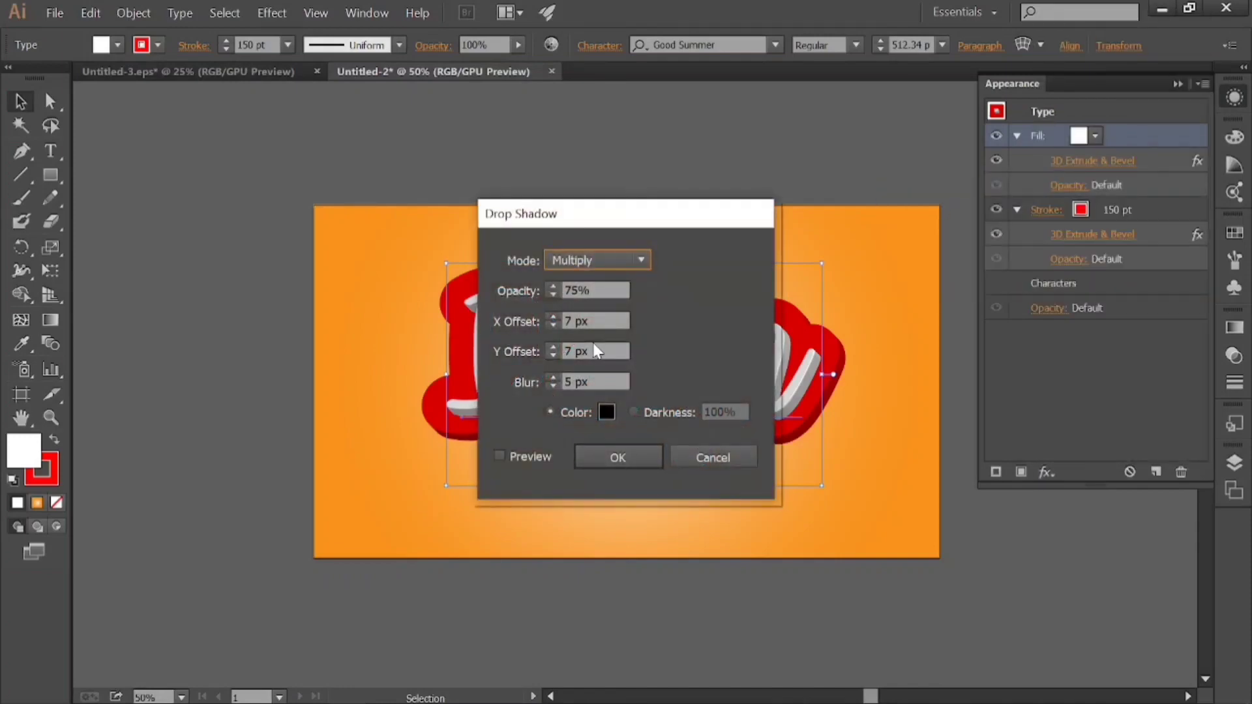
{"action": "left_click", "coordinate": [578, 291]}
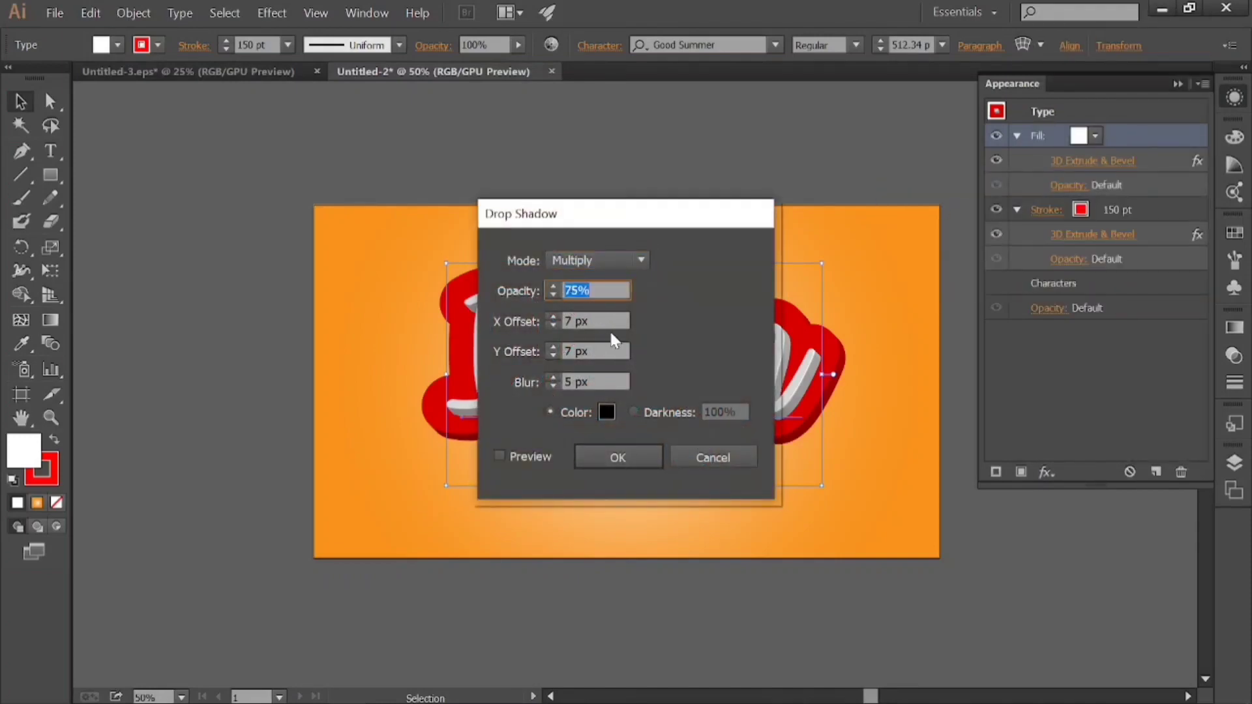
{"action": "type", "text": "60"}
{"action": "key", "text": "Tab"}
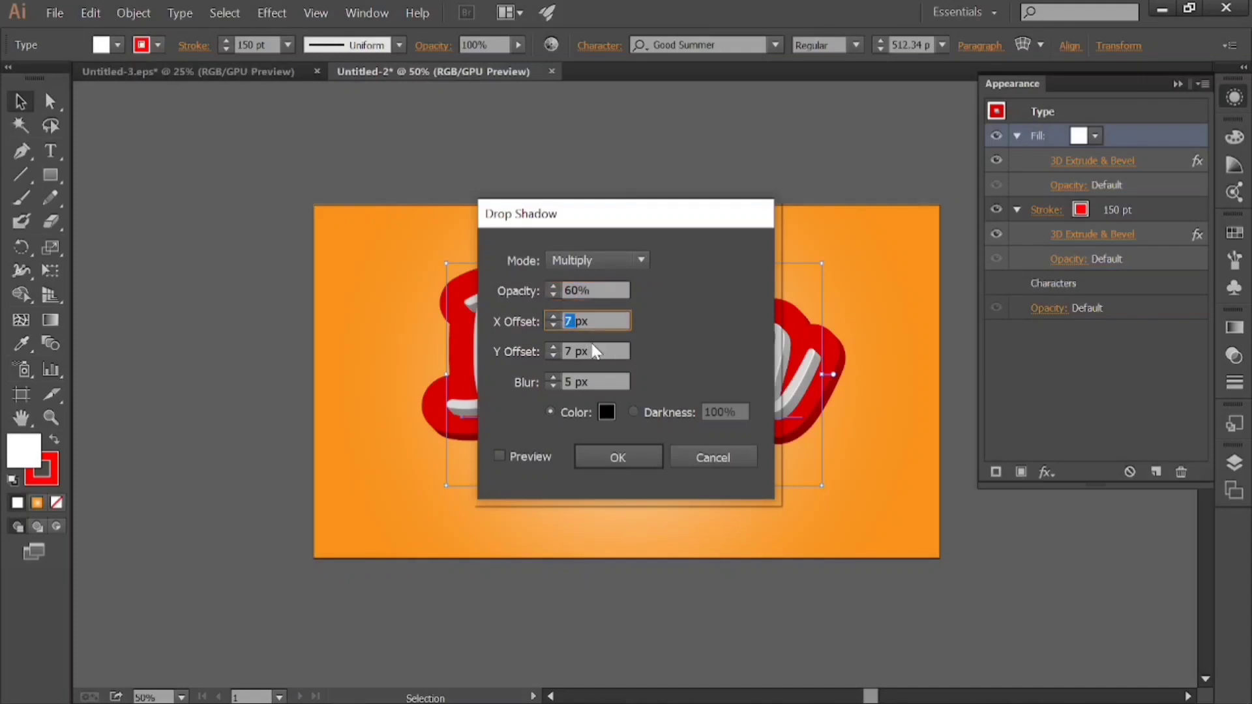
{"action": "type", "text": "5px"}
{"action": "double_click", "coordinate": [568, 351]}
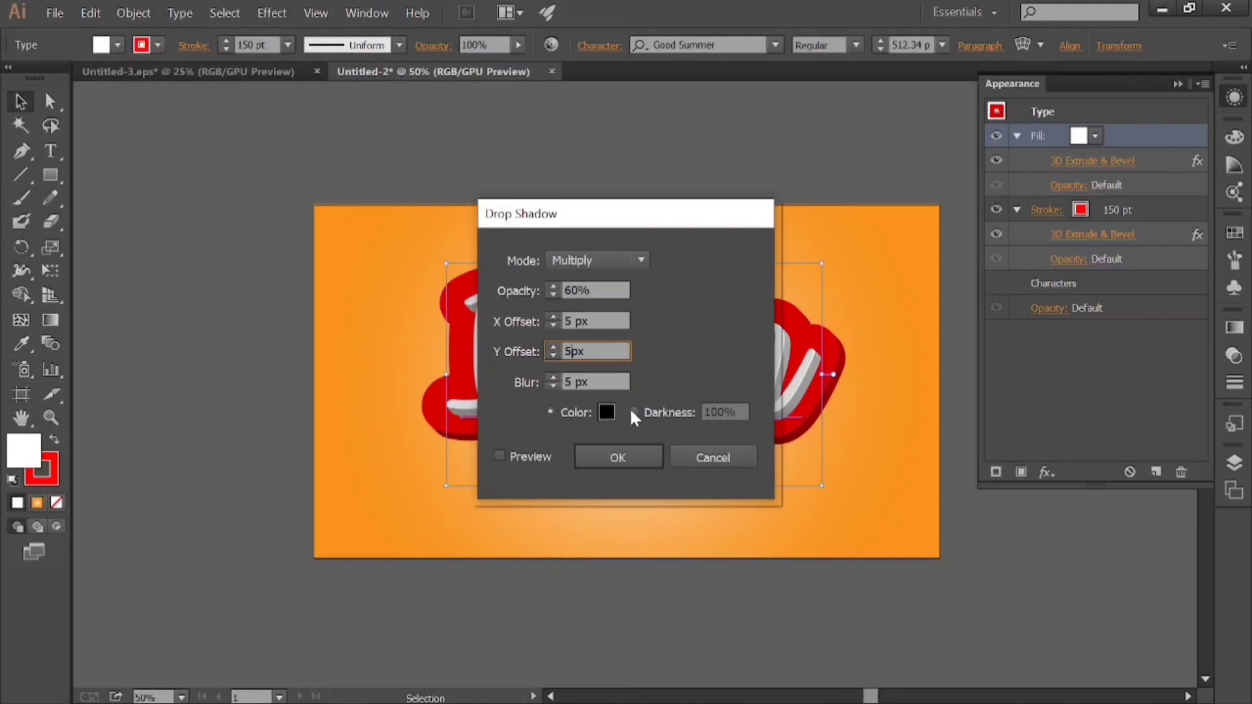
Set the shadow colour to black (000000) and apply the drop shadow to the fill.
{"action": "left_click", "coordinate": [605, 412]}
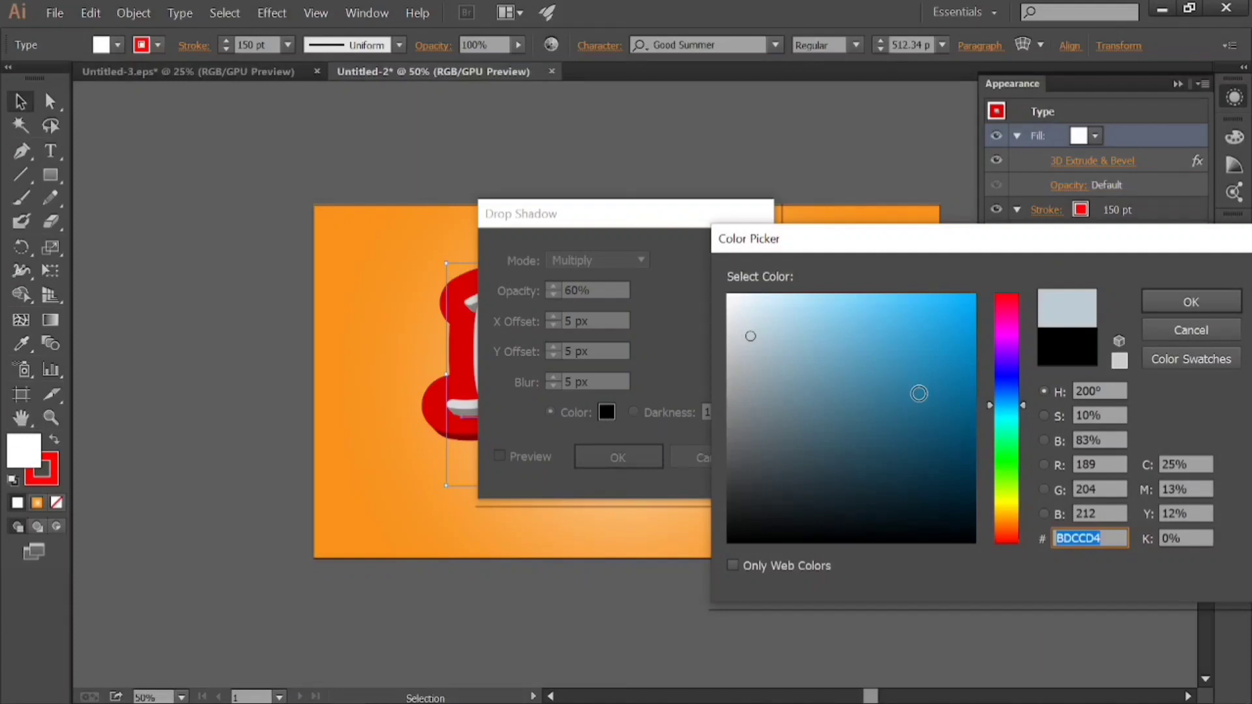
{"action": "mouse_move", "coordinate": [893, 446]}
{"action": "left_mouse_down"}
{"action": "mouse_move", "coordinate": [773, 512]}
{"action": "mouse_move", "coordinate": [708, 573]}
{"action": "left_mouse_up"}
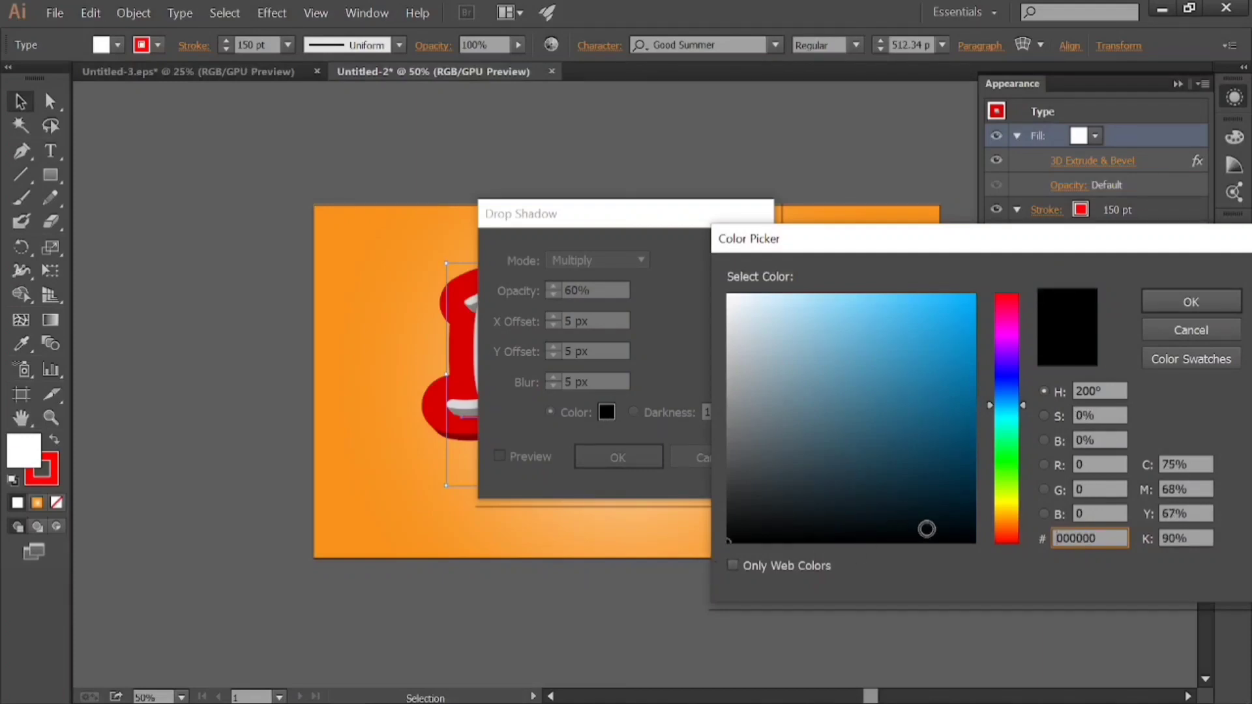
{"action": "left_click", "coordinate": [1164, 296]}
{"action": "left_click", "coordinate": [631, 458]}
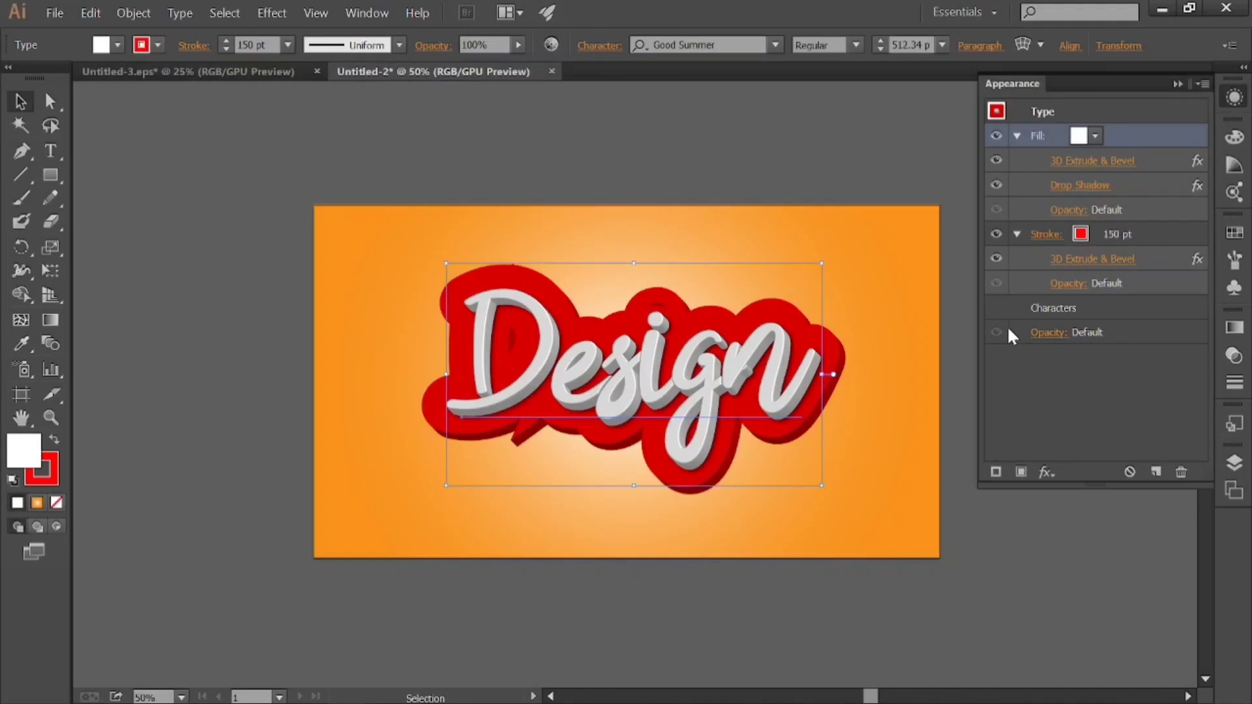
Add a Multiply drop shadow to the red stroke with 50% opacity.
{"action": "left_click", "coordinate": [1143, 230]}
{"action": "left_click", "coordinate": [1047, 472]}
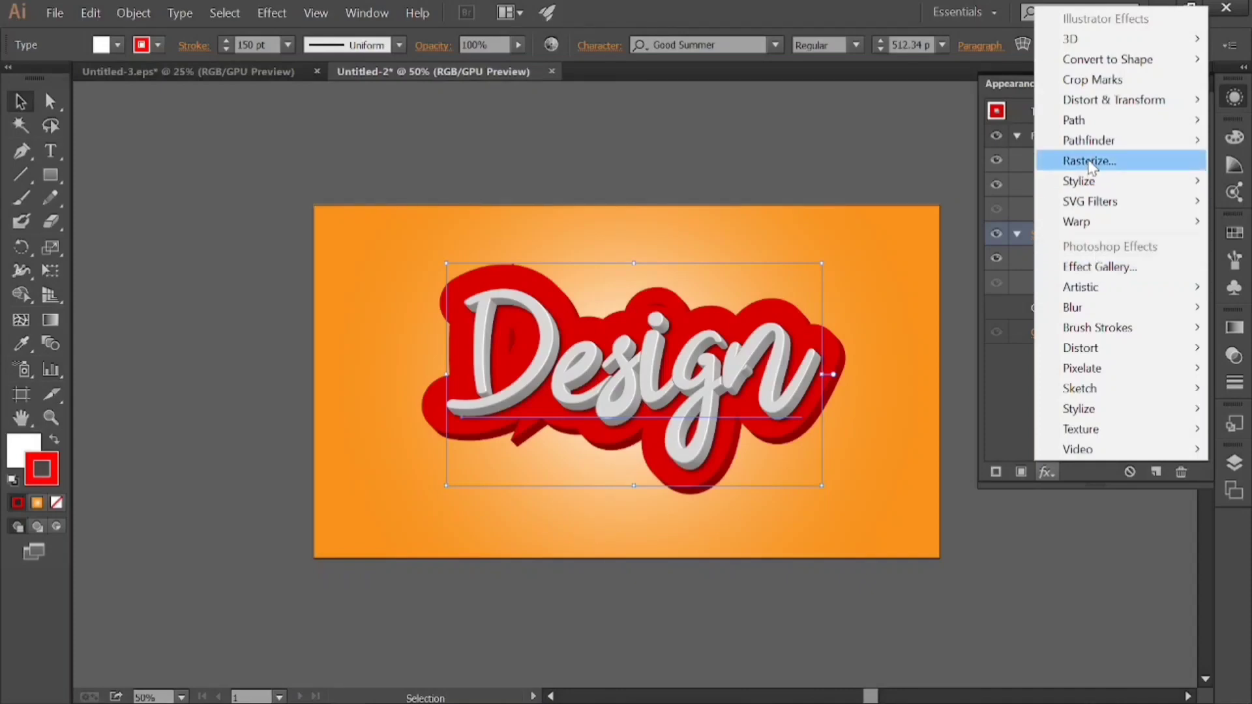
{"action": "left_click", "coordinate": [958, 183]}
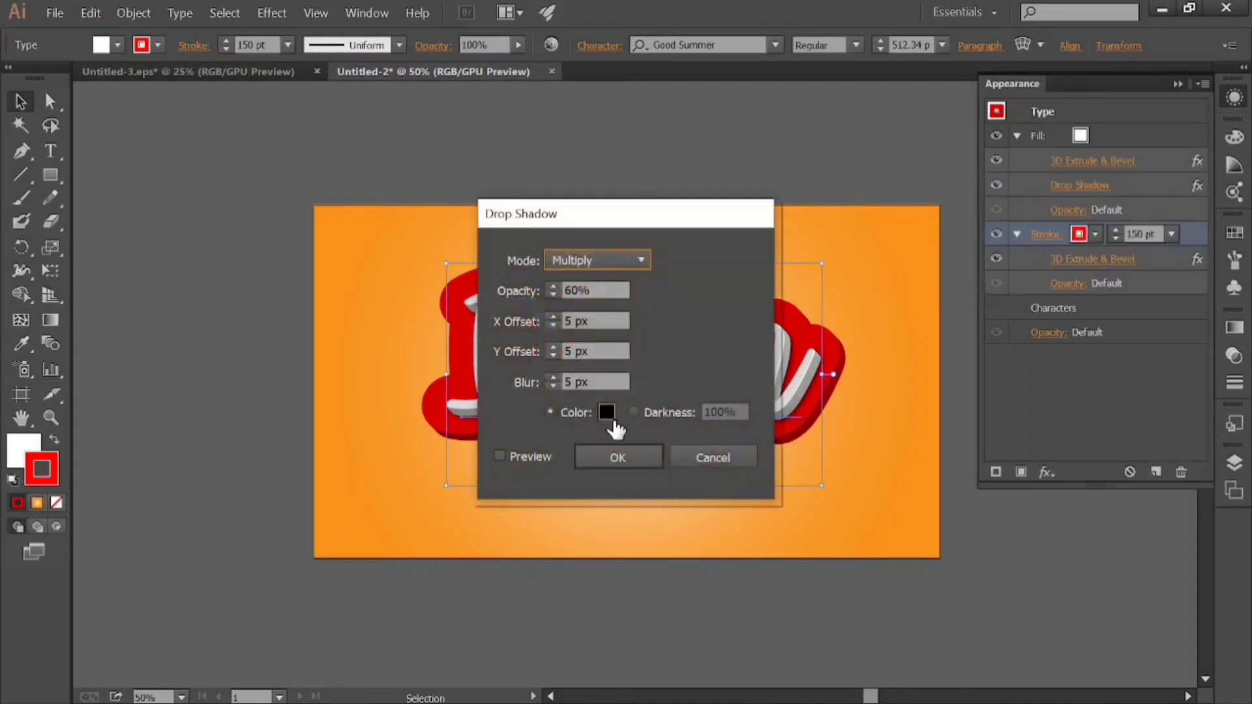
{"action": "left_click", "coordinate": [521, 453]}
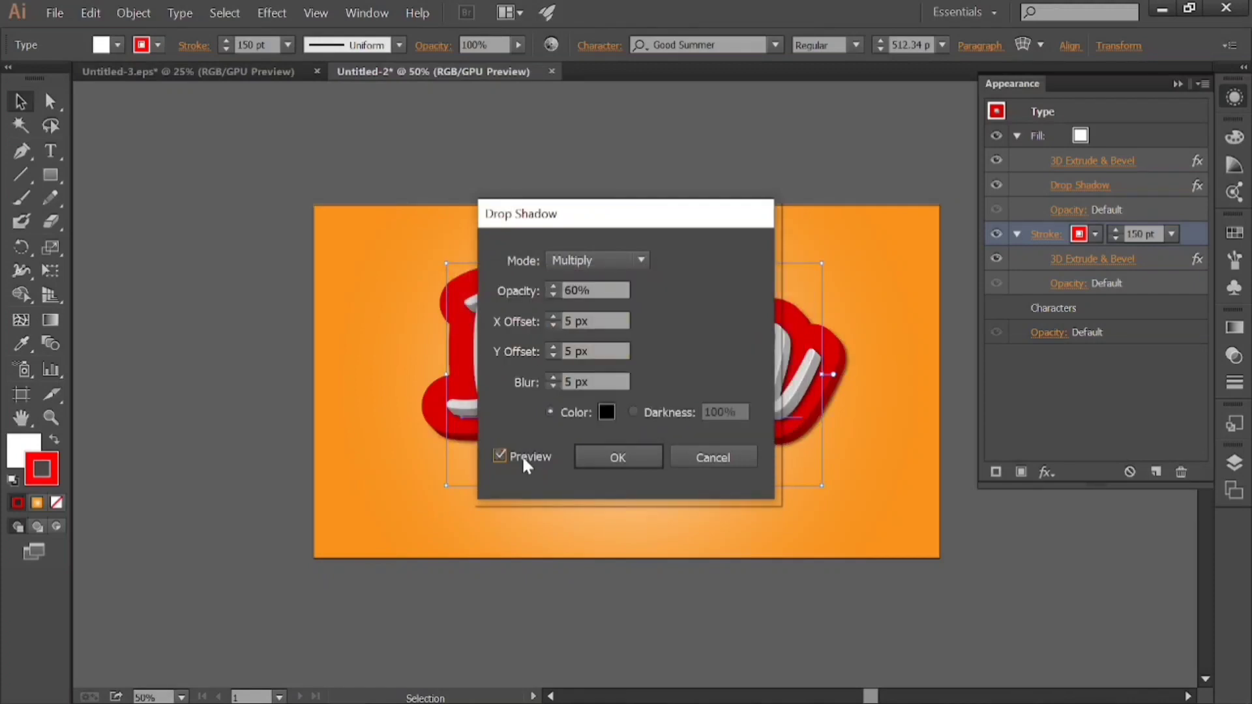
{"action": "double_click", "coordinate": [601, 295]}
{"action": "type", "text": "50"}
{"action": "left_click", "coordinate": [632, 452]}
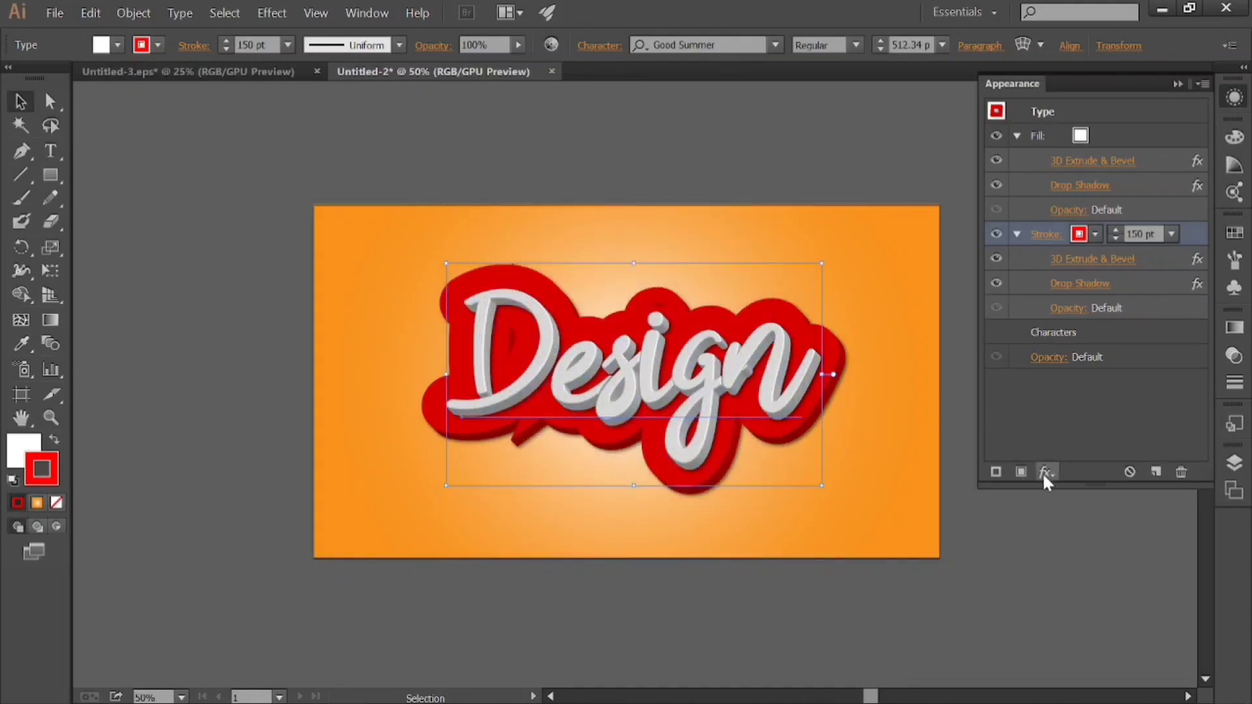
Change the stroke's drop shadow colour to dark red 660000.
{"action": "left_click", "coordinate": [1077, 284]}
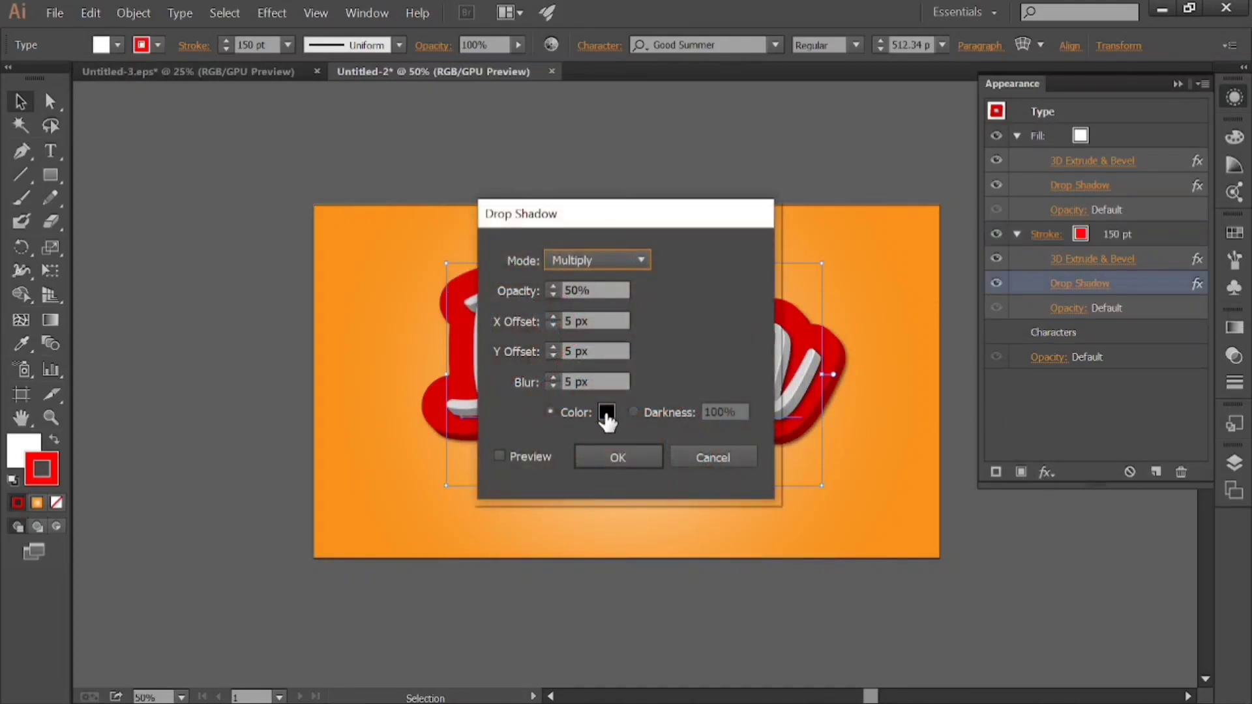
{"action": "left_click", "coordinate": [605, 411]}
{"action": "left_click", "coordinate": [1004, 502]}
{"action": "left_click_drag", "start_coordinate": [1005, 512], "coordinate": [1007, 551]}
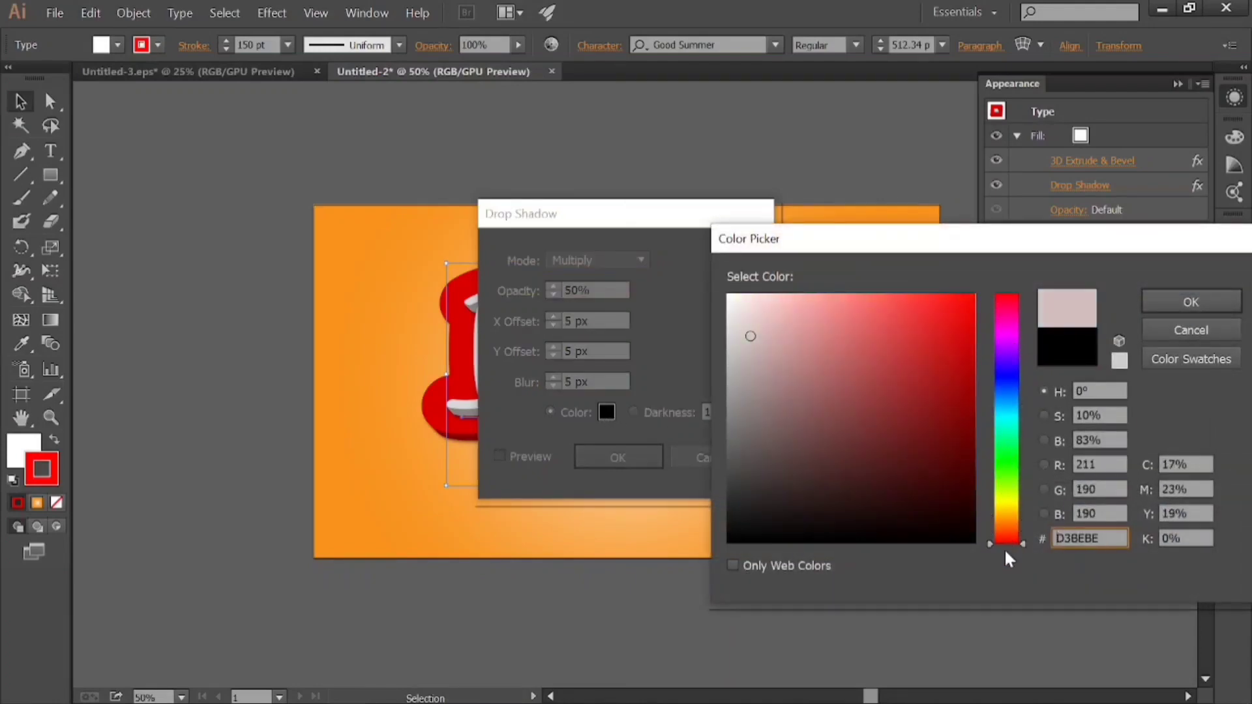
{"action": "left_click_drag", "start_coordinate": [887, 427], "coordinate": [984, 456]}
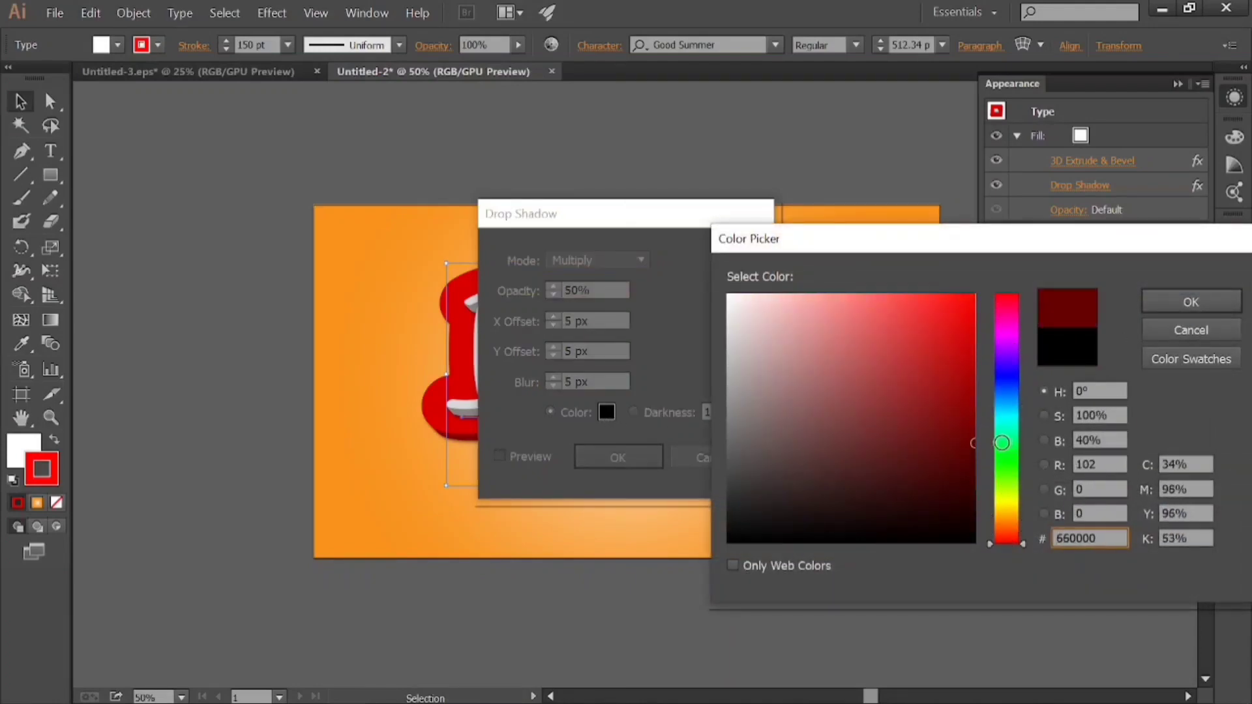
{"action": "left_click", "coordinate": [1187, 304]}
{"action": "left_click", "coordinate": [618, 457]}
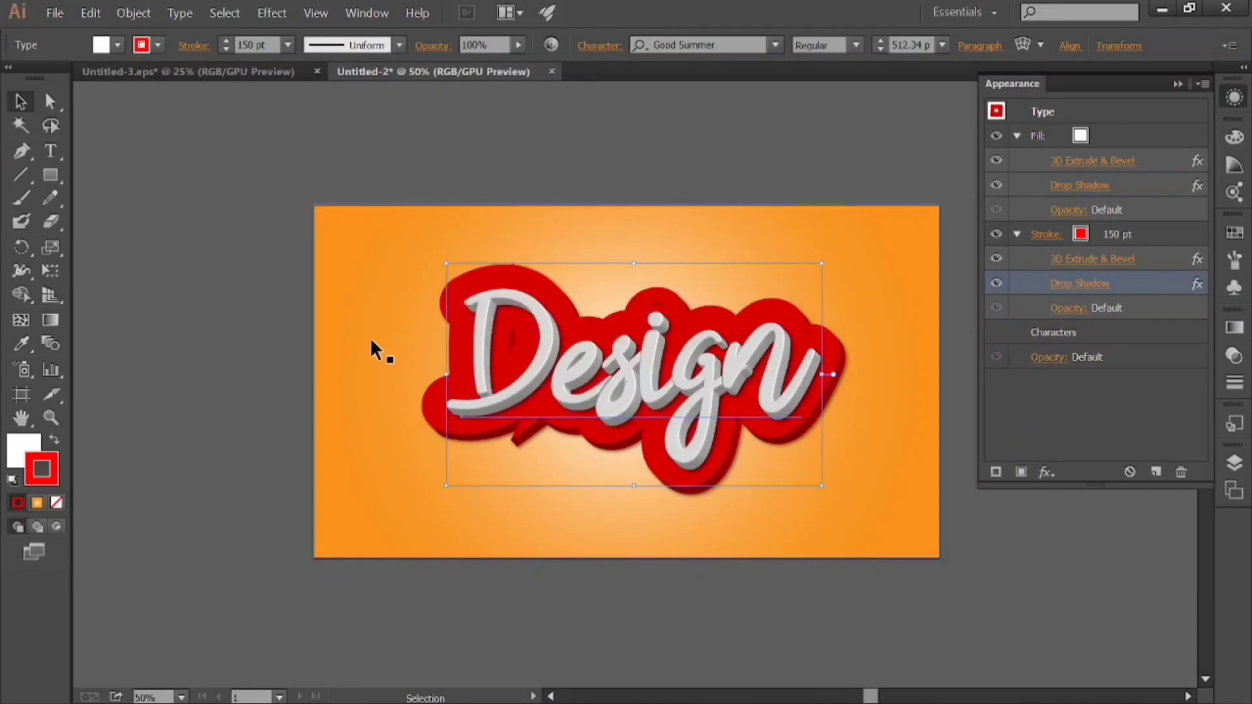
Set the stroke's drop shadow X and Y offsets to 25 px each and its blur to 10 px.
{"action": "left_click", "coordinate": [1081, 285]}
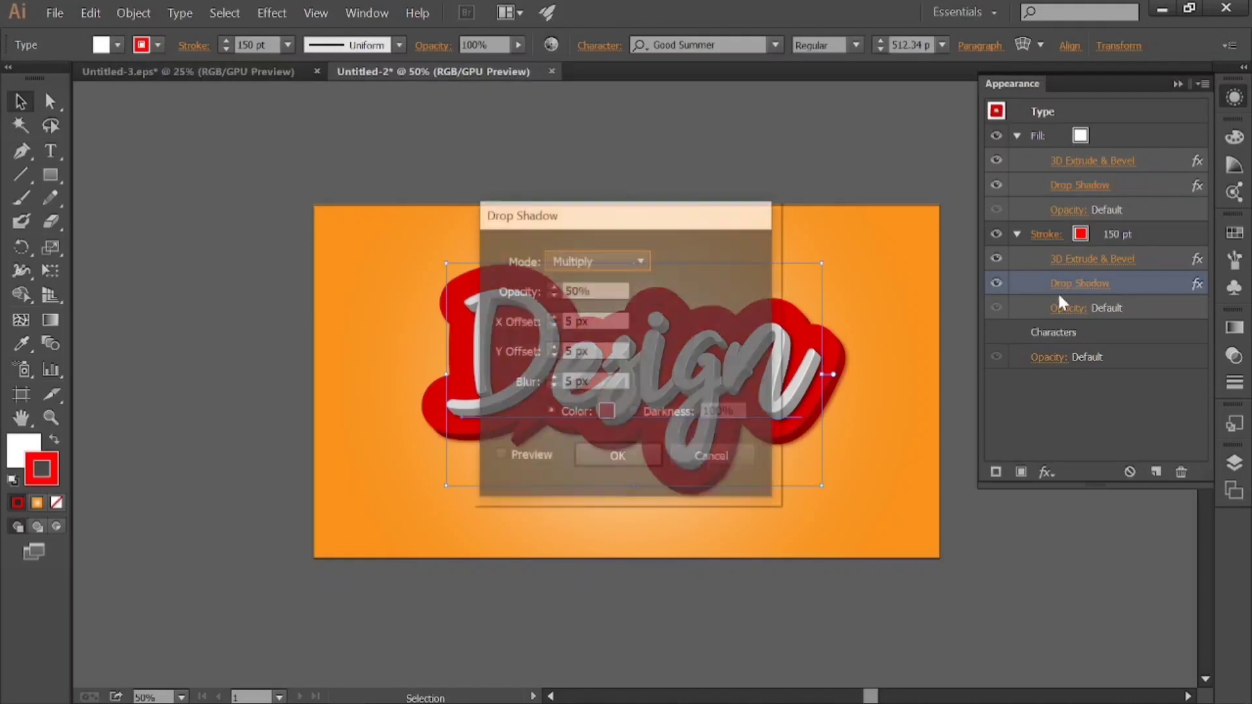
{"action": "left_click", "coordinate": [571, 331]}
{"action": "type", "text": "2"}
{"action": "left_click", "coordinate": [573, 357]}
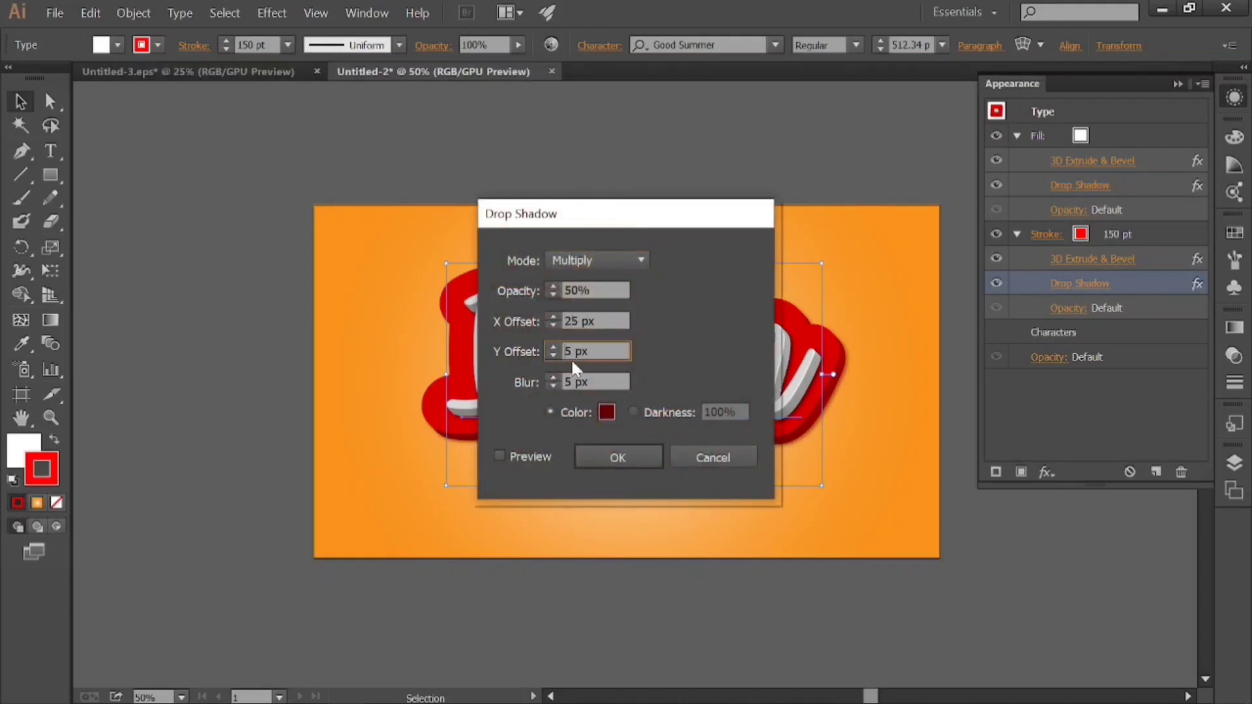
{"action": "left_click", "coordinate": [570, 382]}
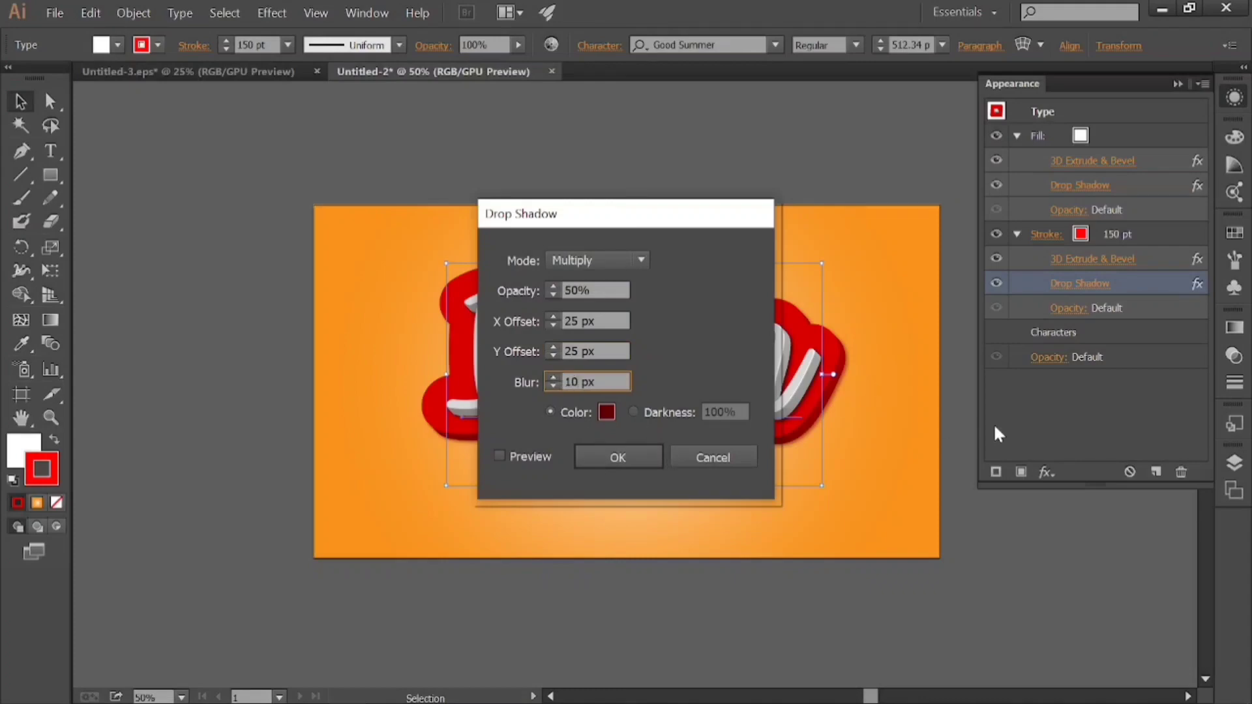
Change the stroke's shadow colour to a darker red and apply the drop shadow changes.
{"action": "left_click", "coordinate": [607, 411]}
{"action": "left_click_drag", "start_coordinate": [966, 448], "coordinate": [988, 463]}
{"action": "left_click", "coordinate": [1191, 302]}
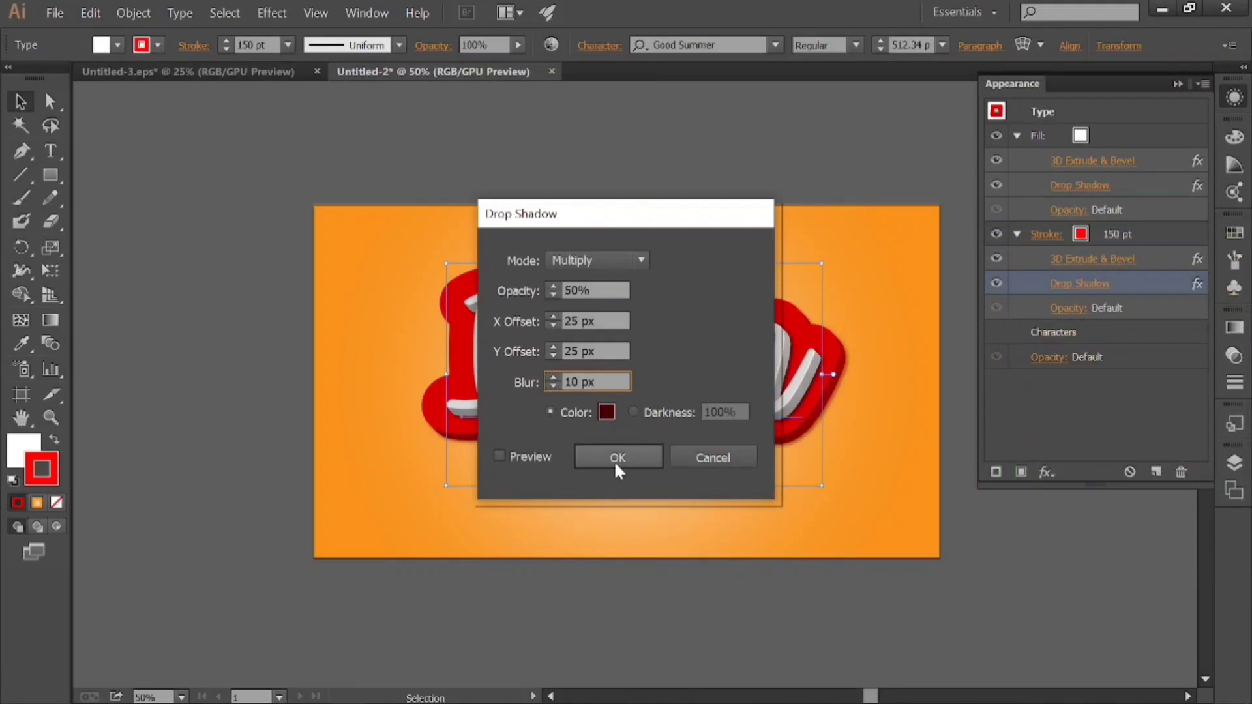
{"action": "left_click", "coordinate": [617, 459]}
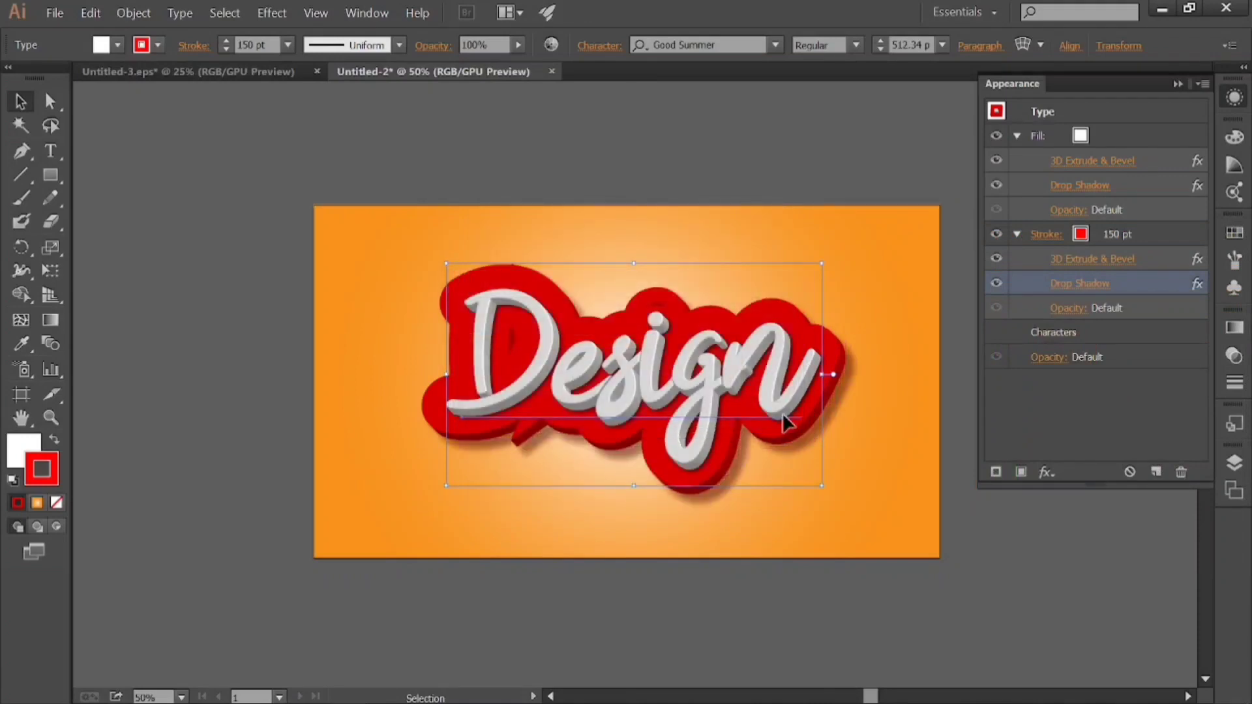
{"action": "left_click", "coordinate": [224, 335]}
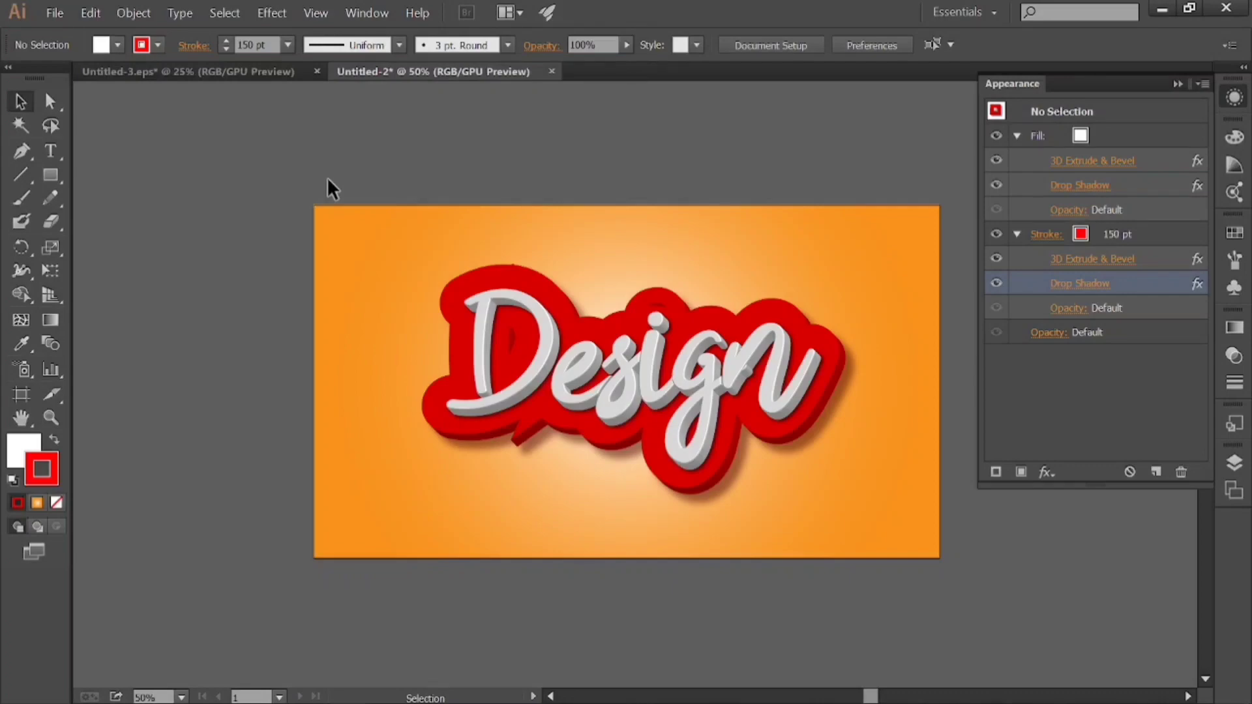
{"action": "left_click", "coordinate": [830, 363]}
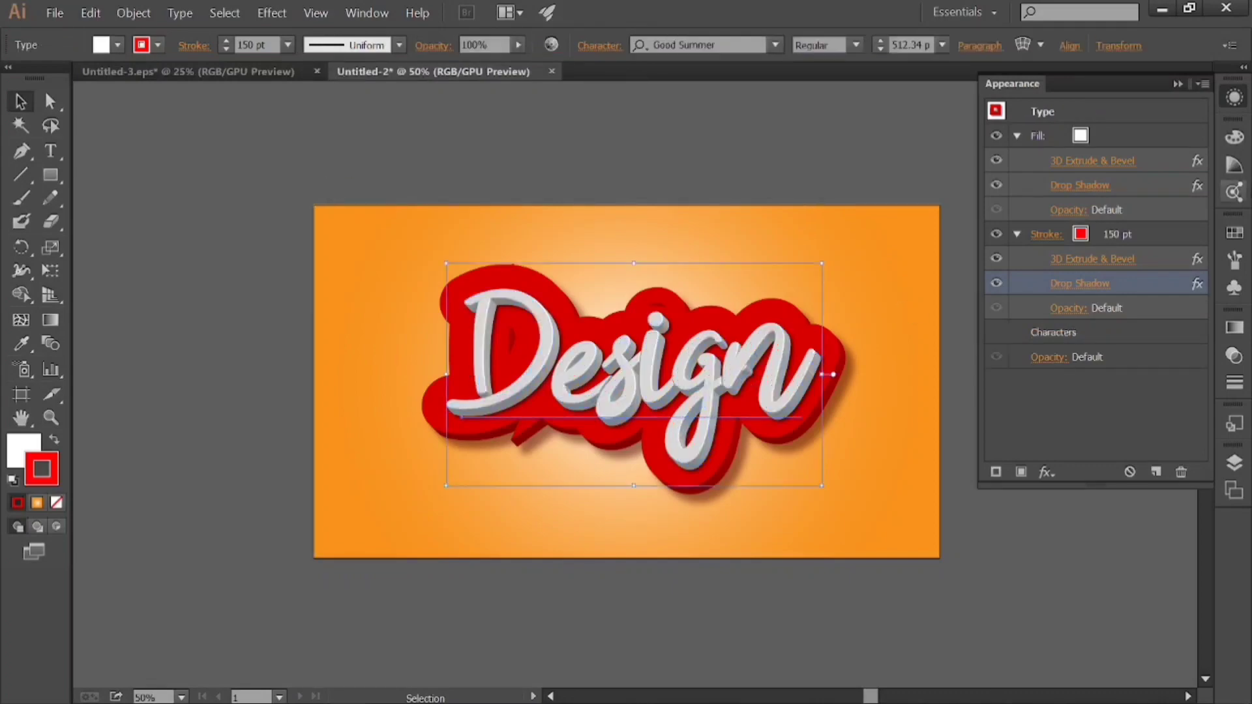
Select the orange background rectangle and apply the white-to-orange radial gradient to its stroke.
{"action": "left_click", "coordinate": [1235, 97]}
{"action": "left_click", "coordinate": [889, 365]}
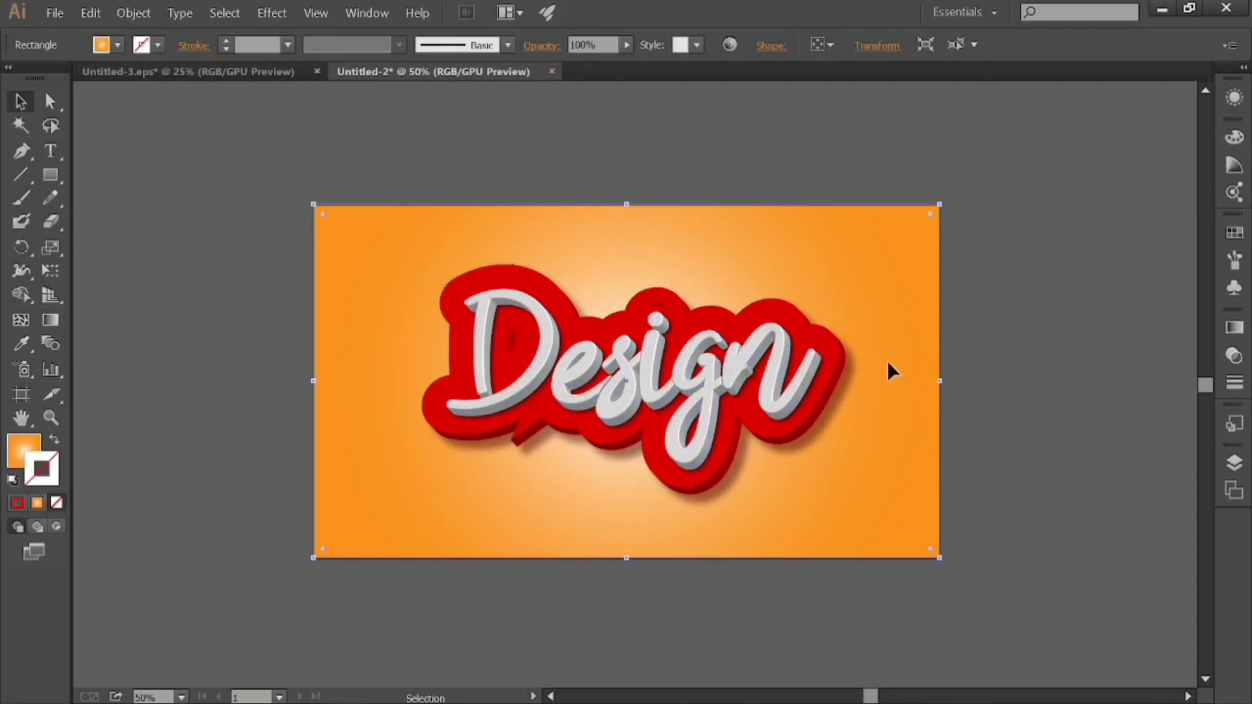
{"action": "left_click", "coordinate": [1235, 327]}
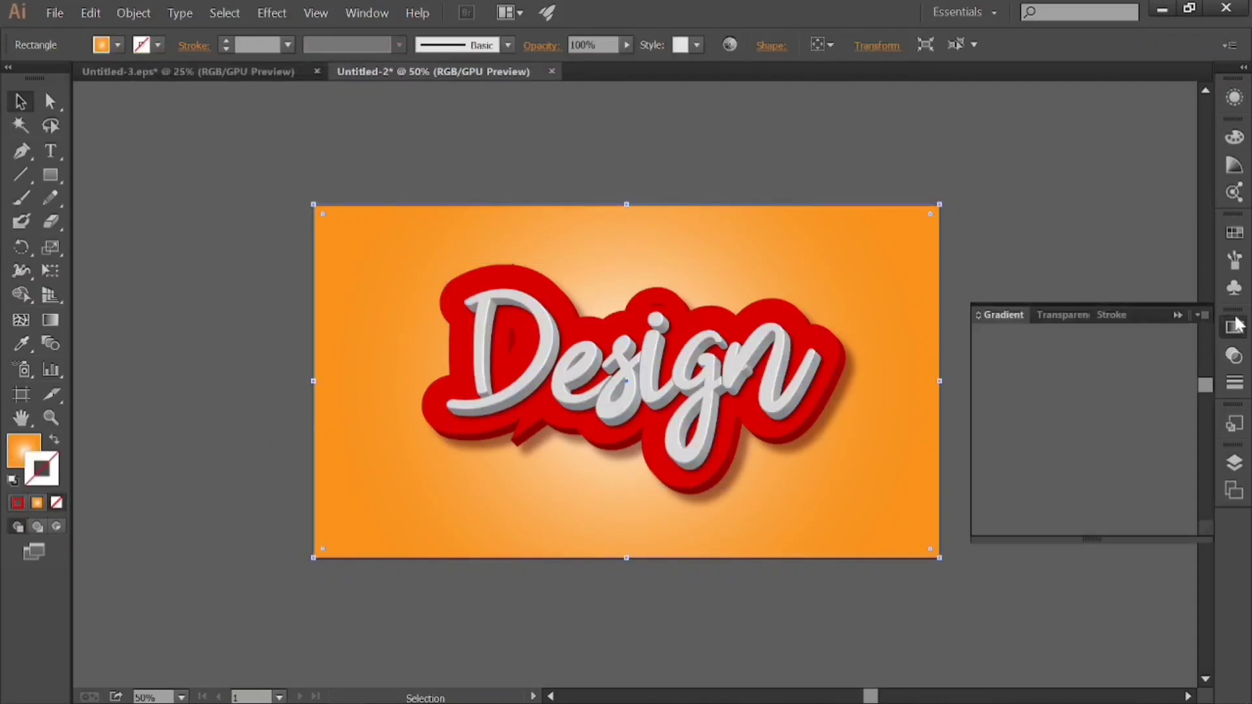
{"action": "left_click", "coordinate": [986, 466]}
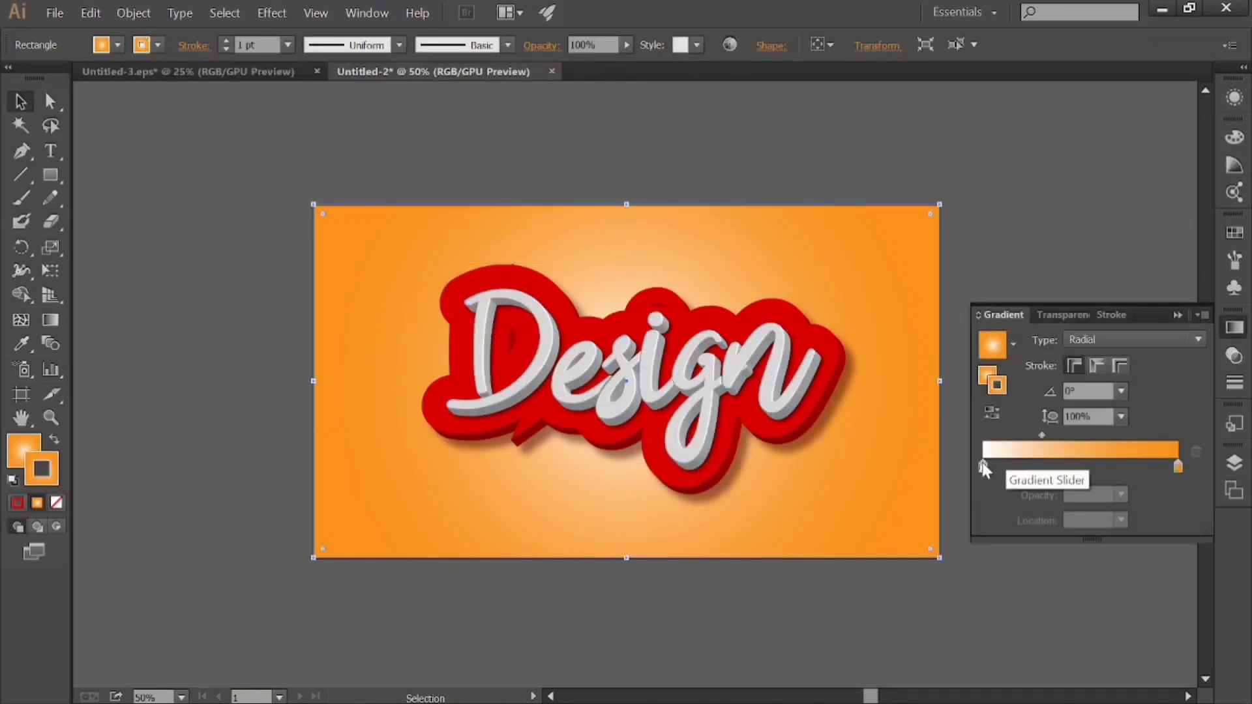
Try a red end colour in the background stroke's gradient and undo the change.
{"action": "double_click", "coordinate": [1178, 466]}
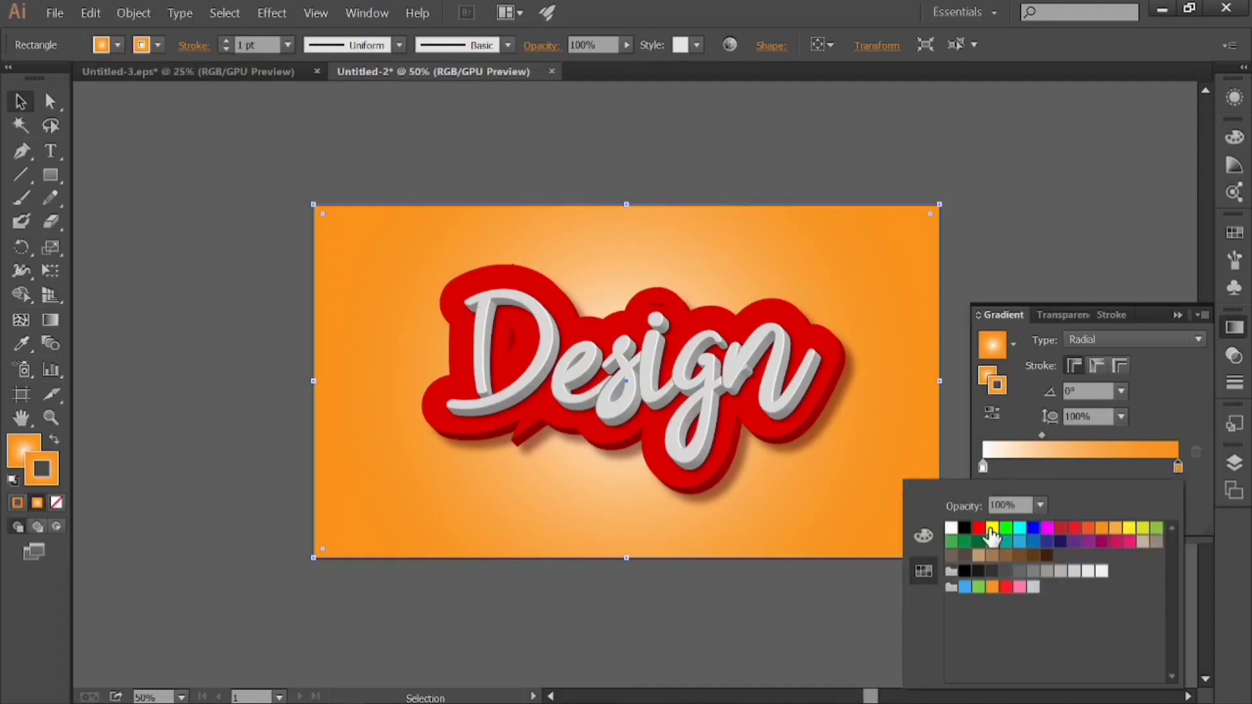
{"action": "left_click", "coordinate": [979, 527]}
{"action": "left_click", "coordinate": [867, 430]}
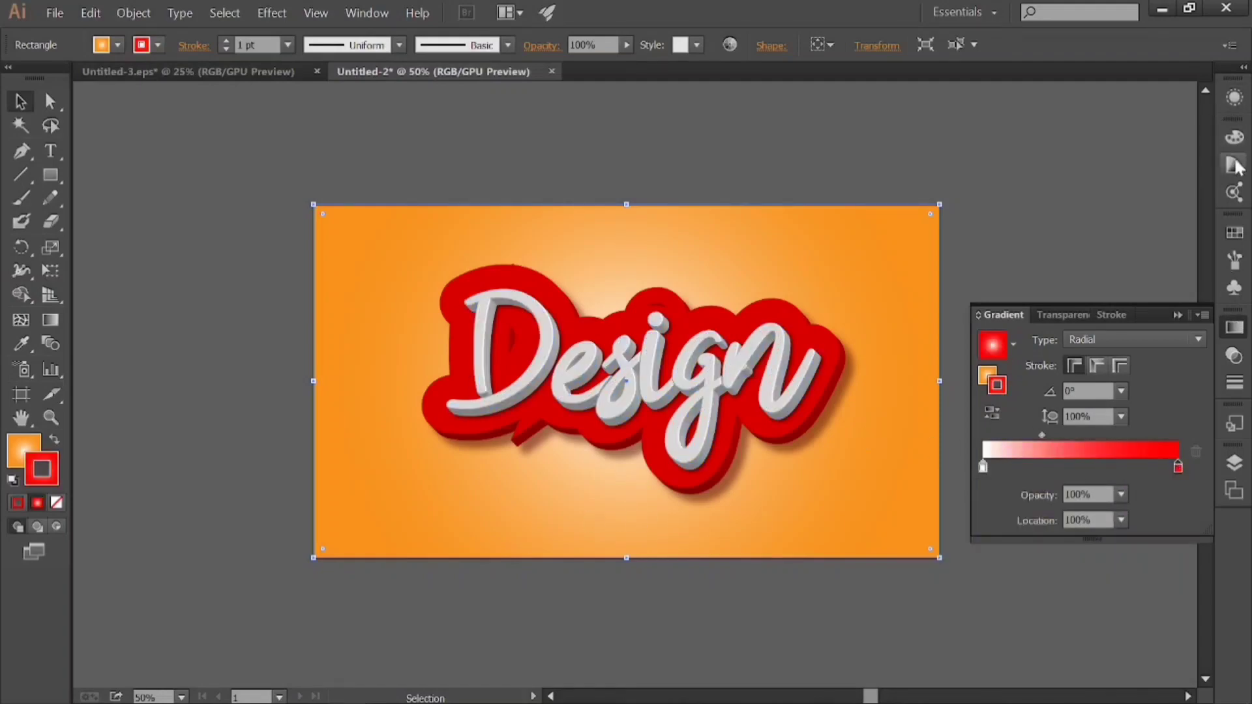
{"action": "right_click", "coordinate": [988, 158]}
{"action": "left_click", "coordinate": [1068, 171]}
Target the background rectangle's fill and change its radial gradient's orange end stop to red.
{"action": "left_click", "coordinate": [1235, 98]}
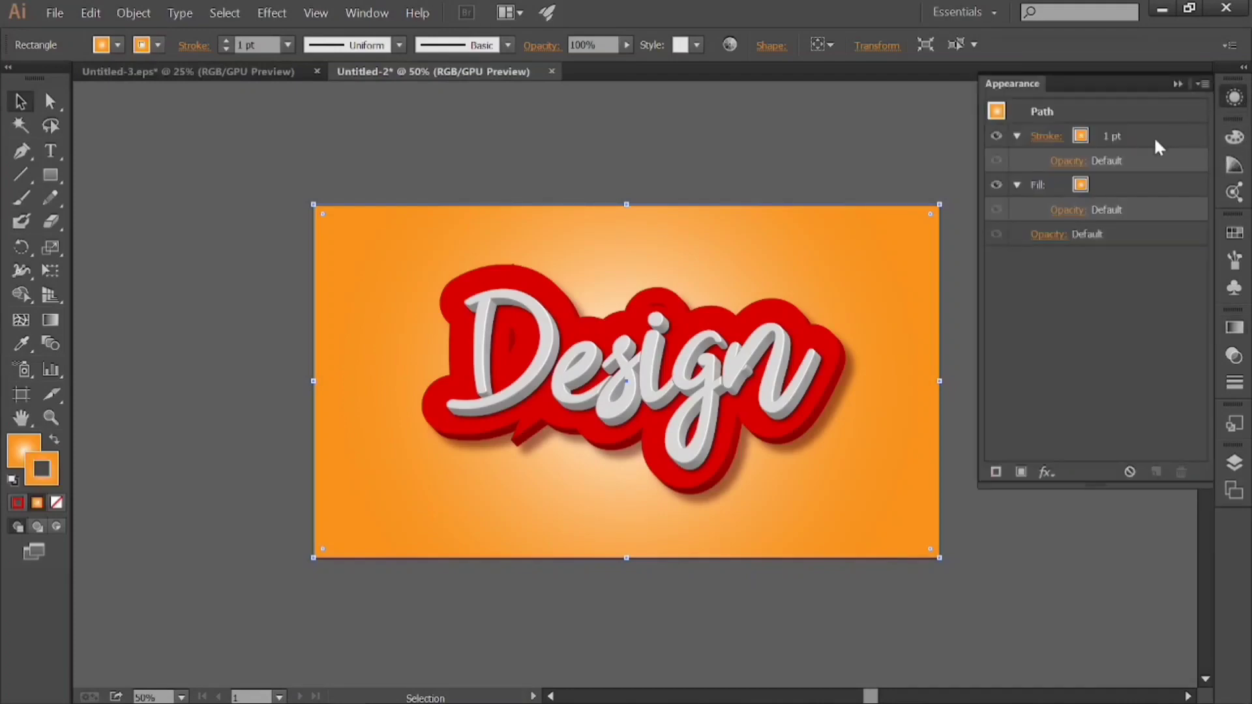
{"action": "left_click", "coordinate": [1154, 140]}
{"action": "left_click", "coordinate": [1148, 186]}
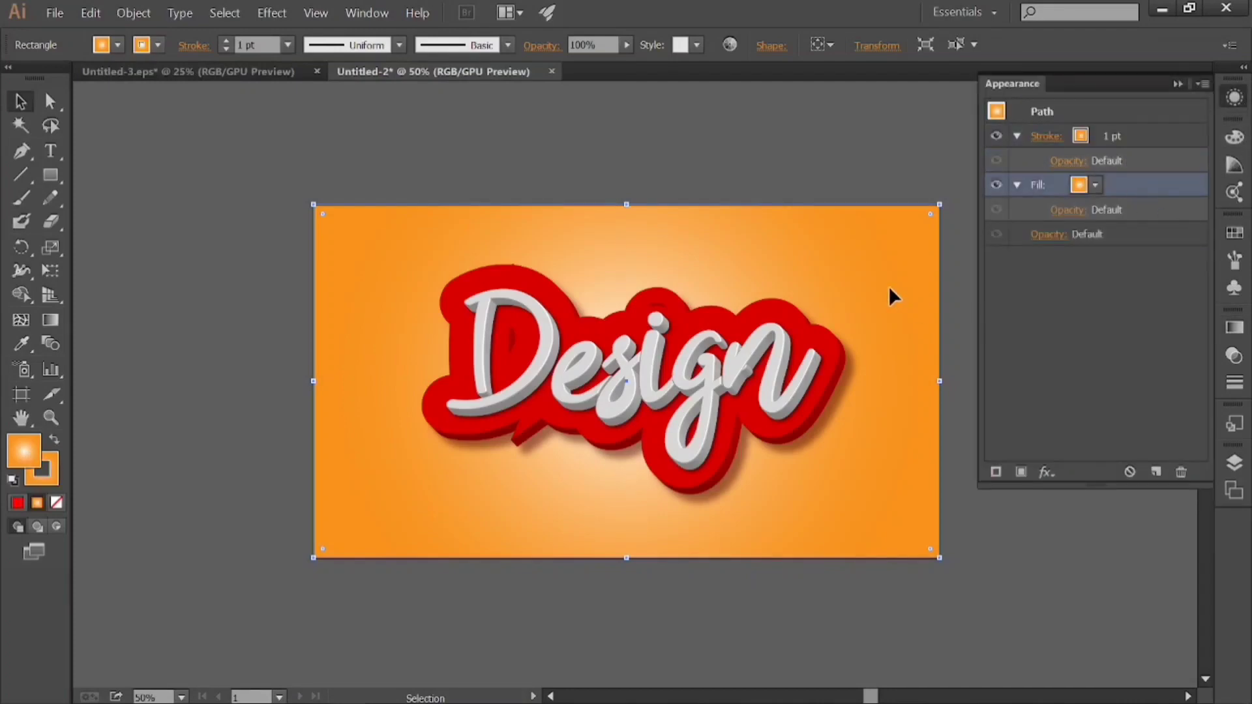
{"action": "left_click", "coordinate": [1234, 327]}
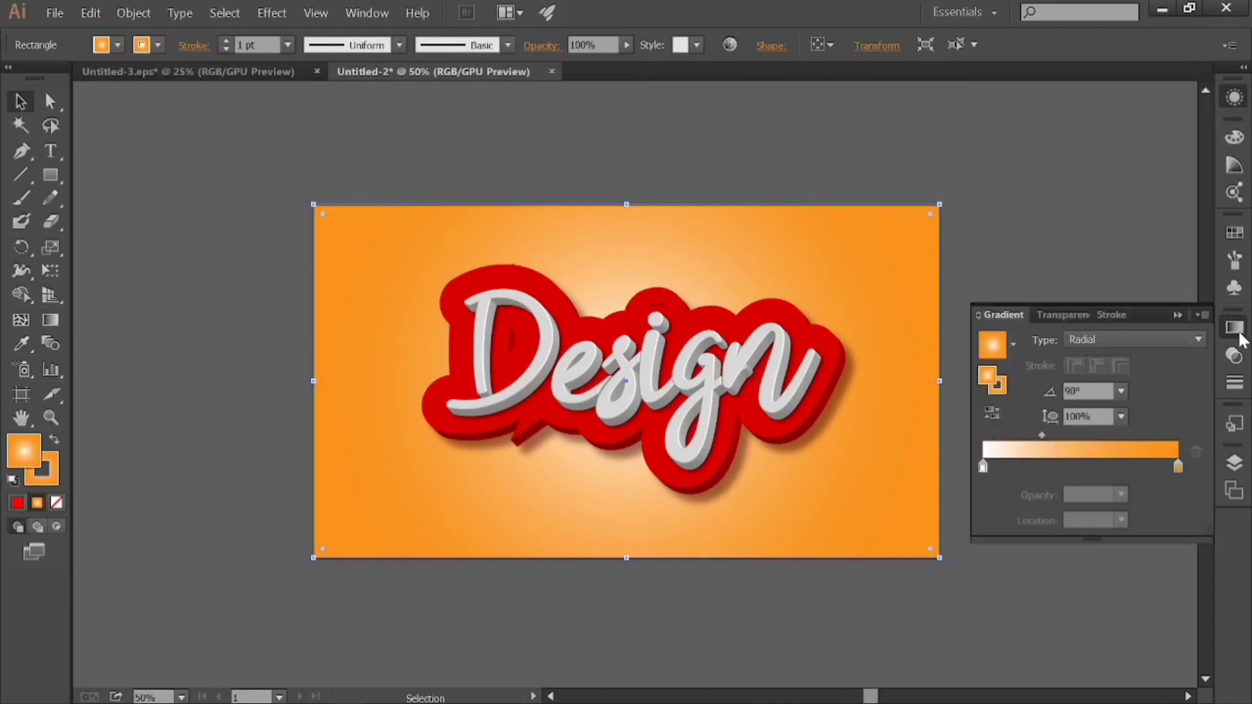
{"action": "double_click", "coordinate": [1178, 465]}
{"action": "left_click", "coordinate": [981, 526]}
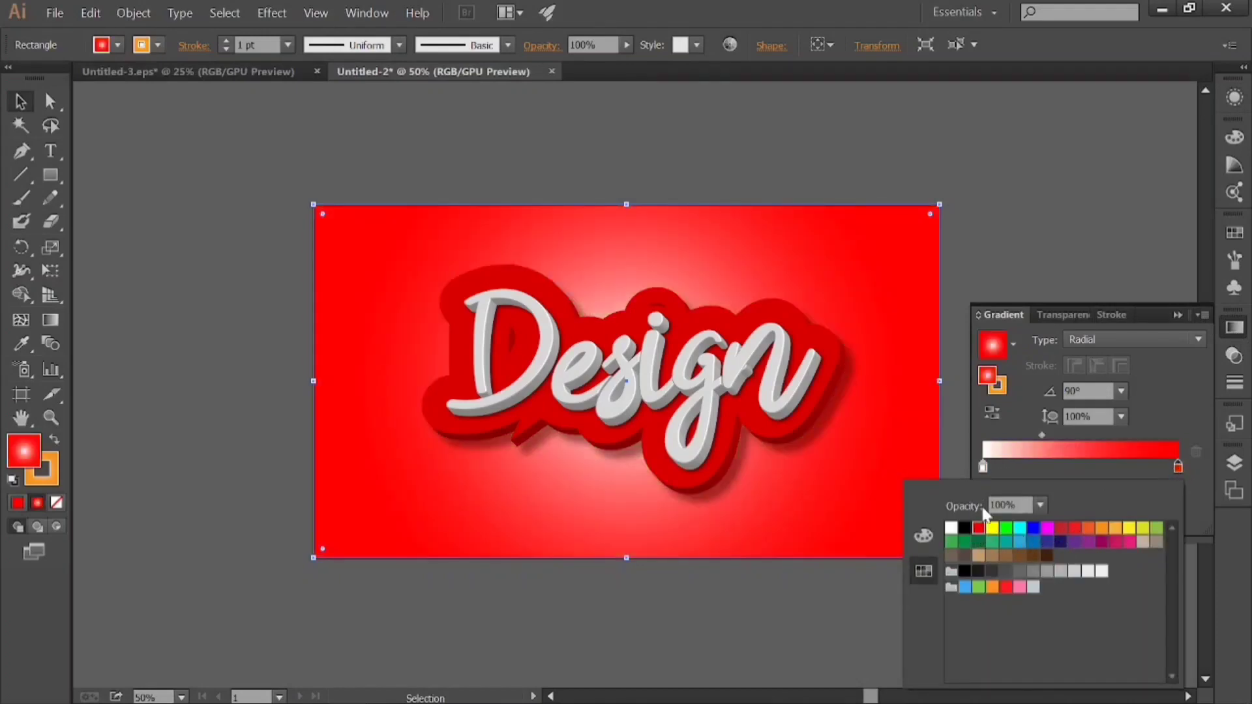
Change the white start stop of the background's fill gradient to light grey.
{"action": "left_click", "coordinate": [983, 466]}
{"action": "double_click", "coordinate": [983, 466]}
{"action": "left_click", "coordinate": [1061, 572]}
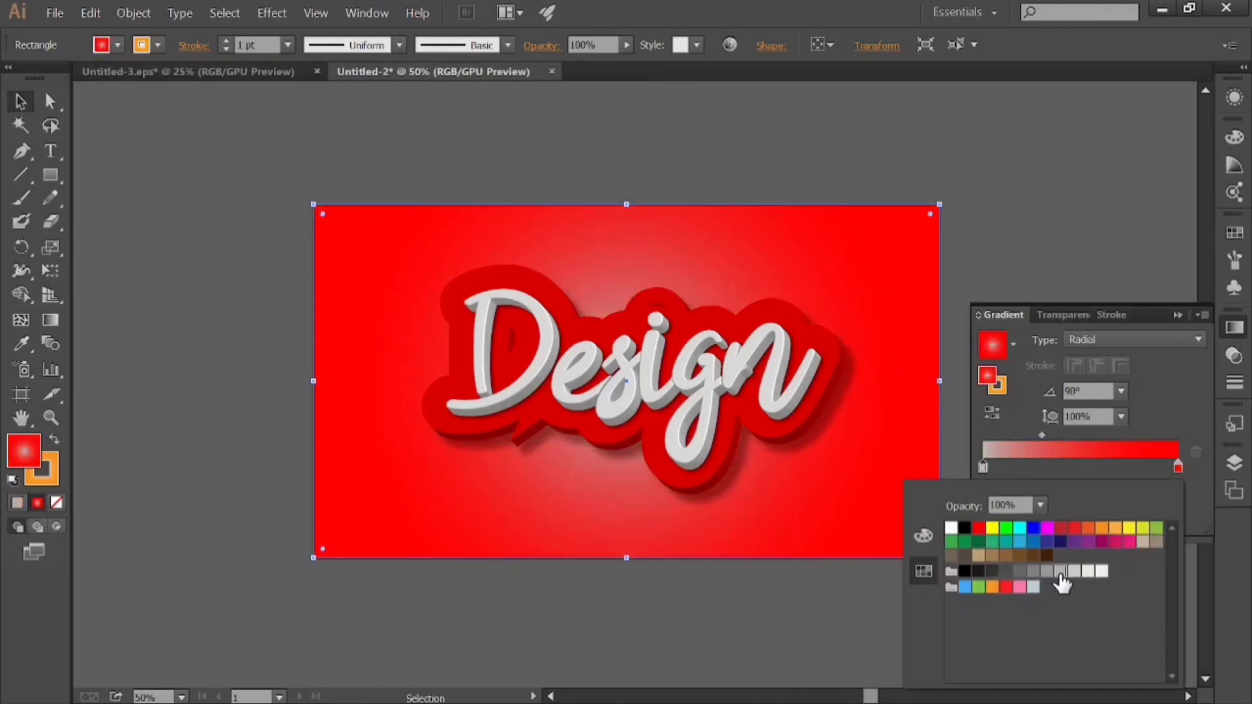
{"action": "left_click", "coordinate": [1049, 573]}
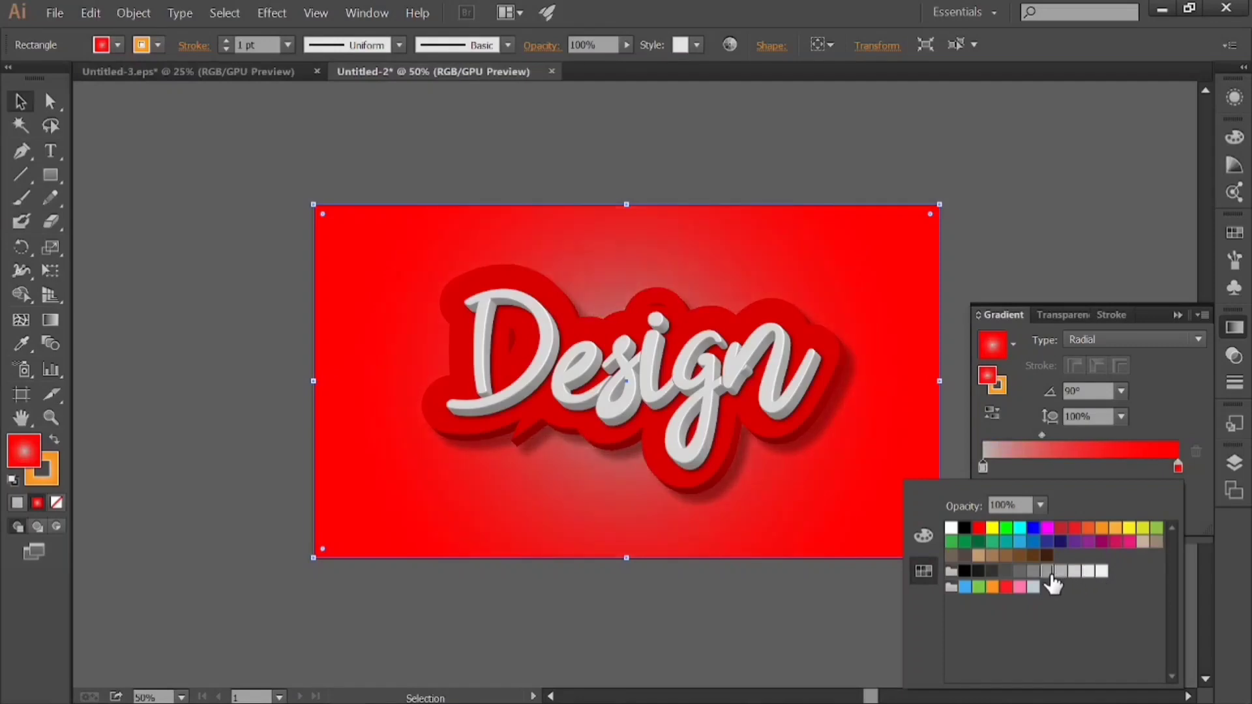
{"action": "left_click", "coordinate": [1071, 575]}
{"action": "left_click", "coordinate": [1062, 572]}
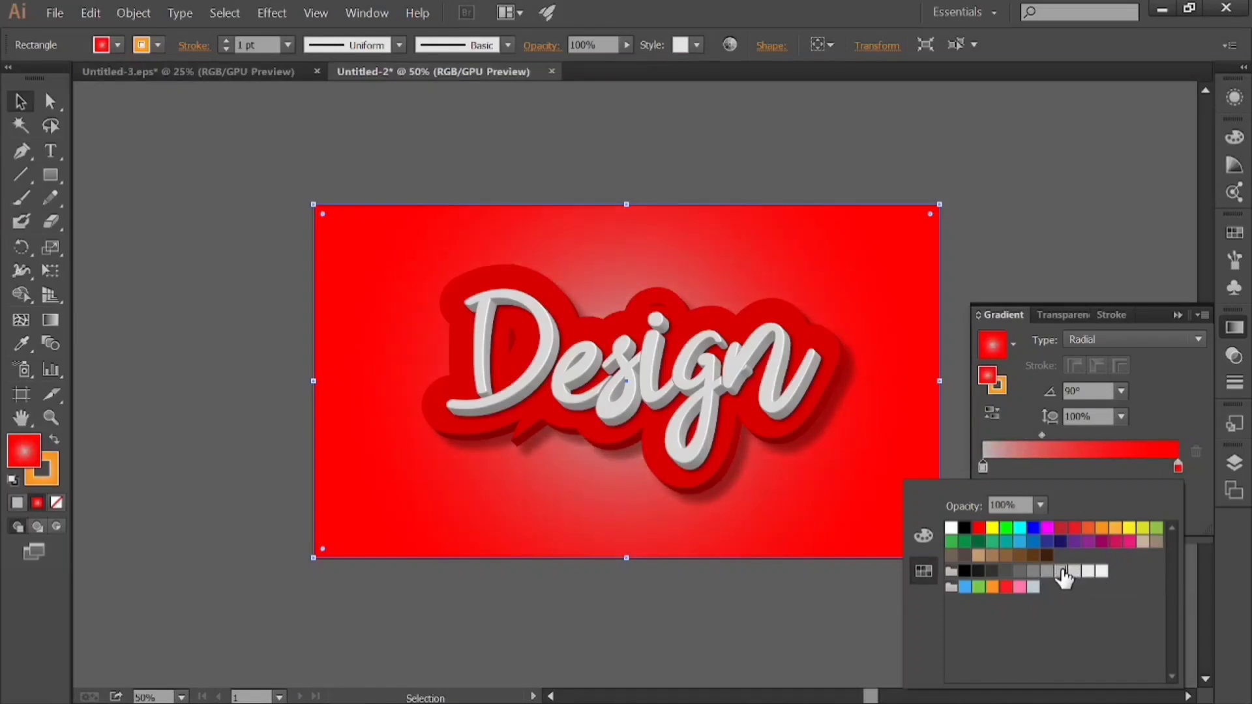
Try a 60° angle for the background's radial gradient and set it back to 90°.
{"action": "left_click", "coordinate": [1121, 391]}
{"action": "left_click", "coordinate": [1139, 123]}
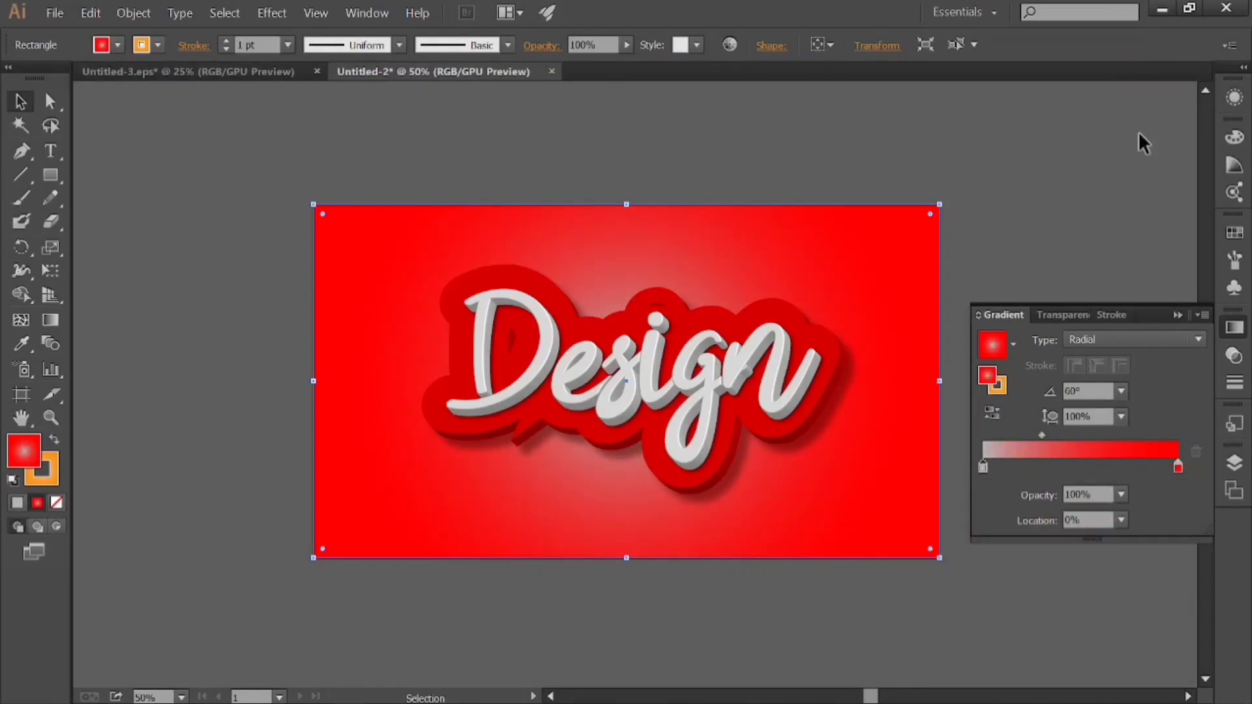
{"action": "left_click", "coordinate": [1122, 390]}
{"action": "left_click", "coordinate": [1142, 111]}
{"action": "left_click", "coordinate": [1039, 189]}
Move the background gradient's midpoint to 34.56% and change its end stop to a slightly softer red.
{"action": "mouse_move", "coordinate": [1041, 435]}
{"action": "left_mouse_down"}
{"action": "mouse_move", "coordinate": [1075, 436]}
{"action": "mouse_move", "coordinate": [1050, 435]}
{"action": "left_mouse_up"}
{"action": "key", "text": "ctrl+z"}
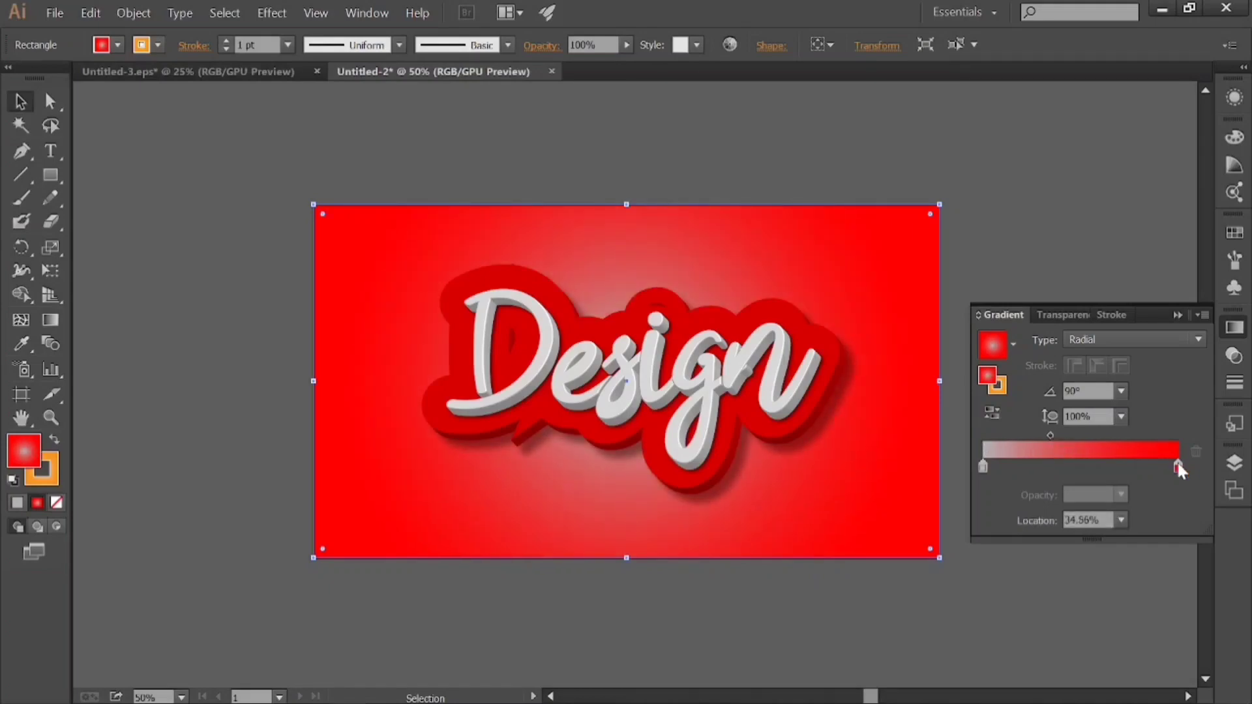
{"action": "double_click", "coordinate": [1178, 464]}
{"action": "left_click", "coordinate": [1062, 528]}
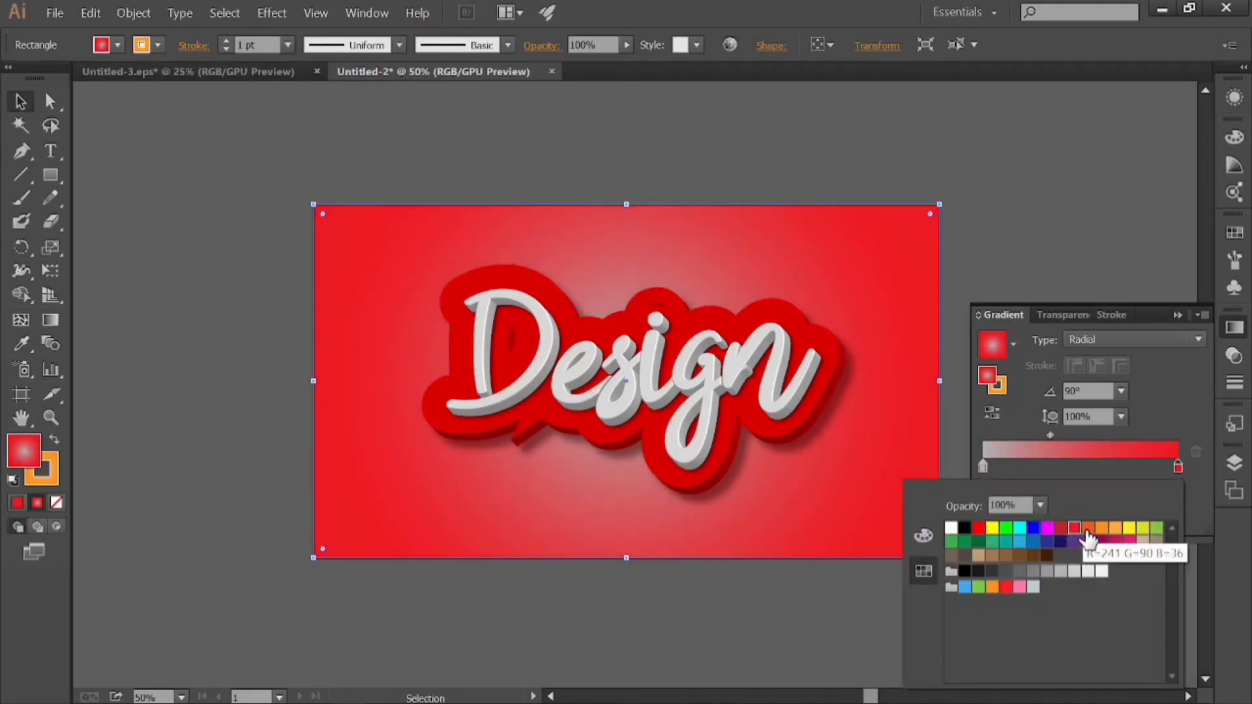
Try the Linear gradient type on the background fill and return it to Radial.
{"action": "left_click", "coordinate": [1112, 342]}
{"action": "left_click", "coordinate": [1105, 355]}
{"action": "left_click", "coordinate": [1109, 342]}
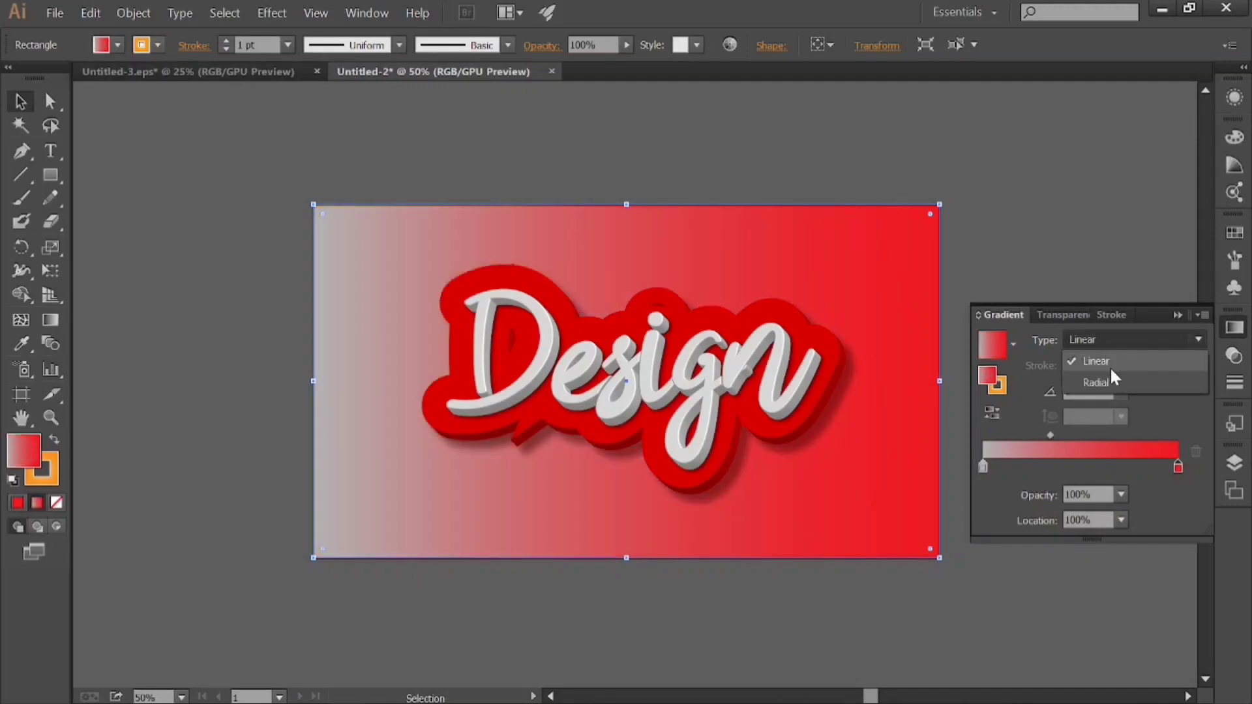
{"action": "left_click", "coordinate": [1115, 375]}
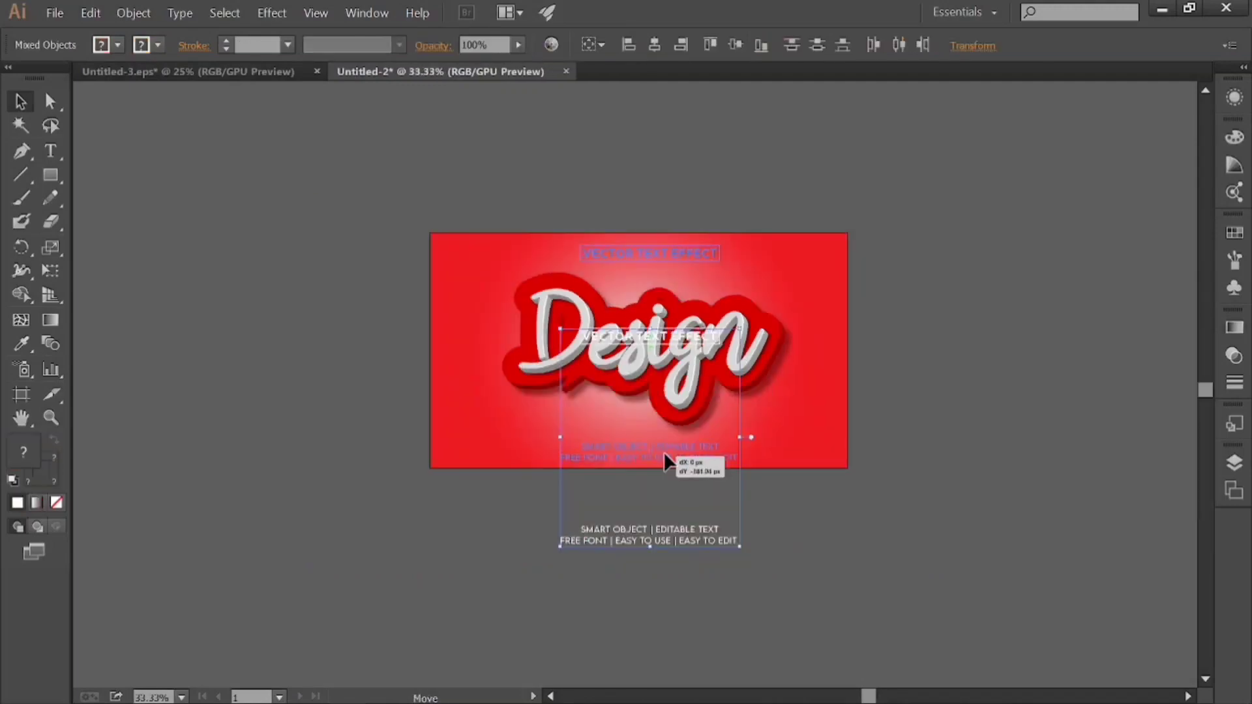
Position the VECTOR TEXT EFFECT heading and the SMART OBJECT caption lines above and below the Design text, and deselect them.
{"action": "left_click_drag", "start_coordinate": [664, 454], "coordinate": [664, 449]}
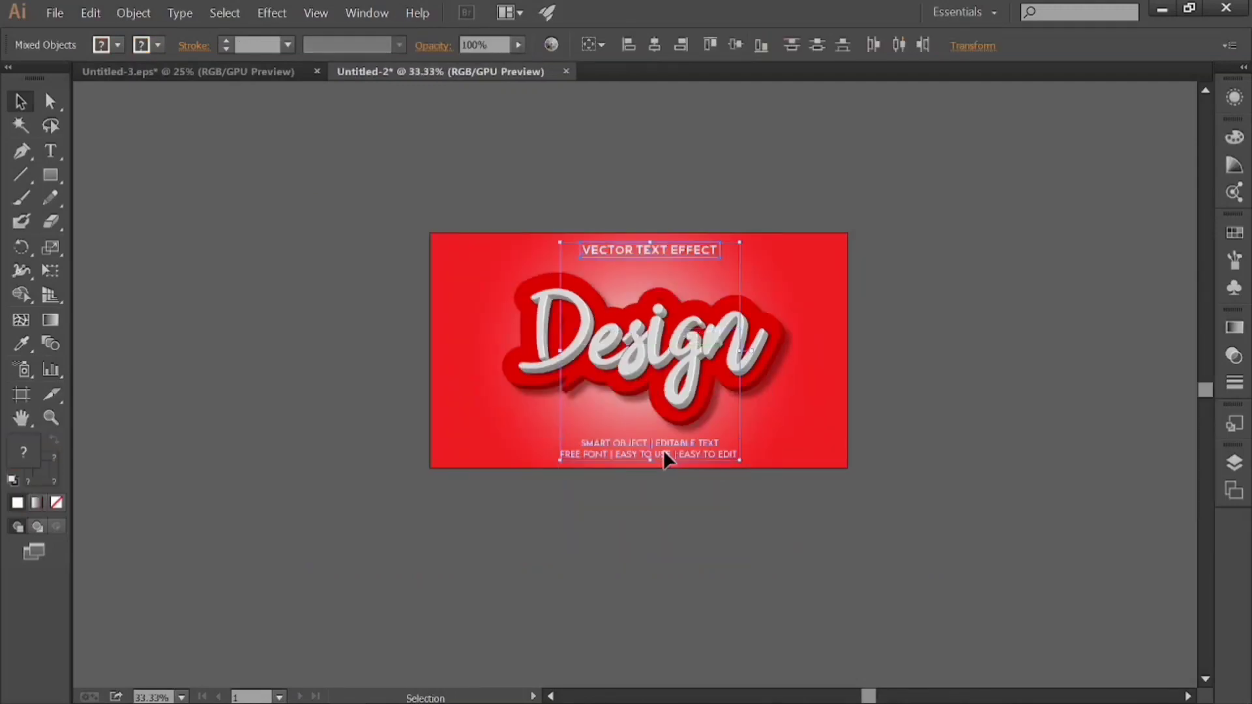
{"action": "left_click", "coordinate": [782, 525]}
{"action": "scroll", "coordinate": [763, 535], "scroll_direction": "up", "scroll_amount": 1}
{"action": "scroll", "coordinate": [763, 535], "scroll_direction": "down", "scroll_amount": 1}
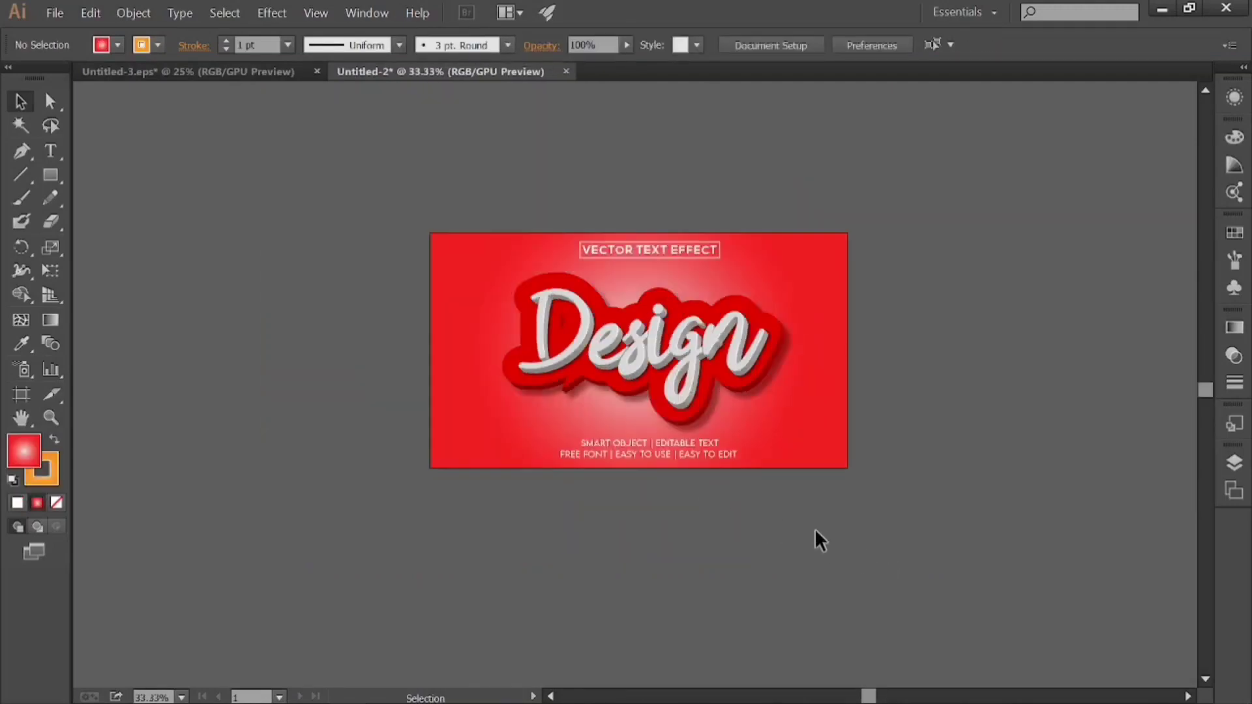
{"action": "scroll", "coordinate": [796, 548], "scroll_direction": "up", "scroll_amount": 1}
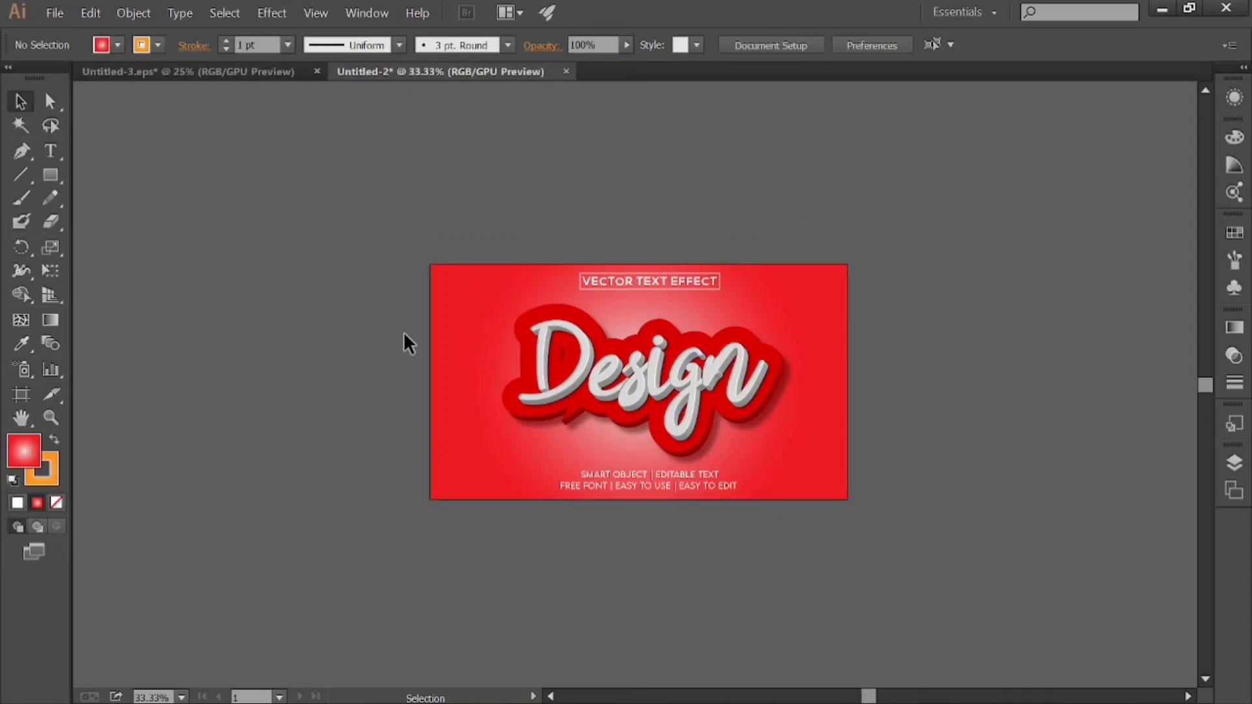